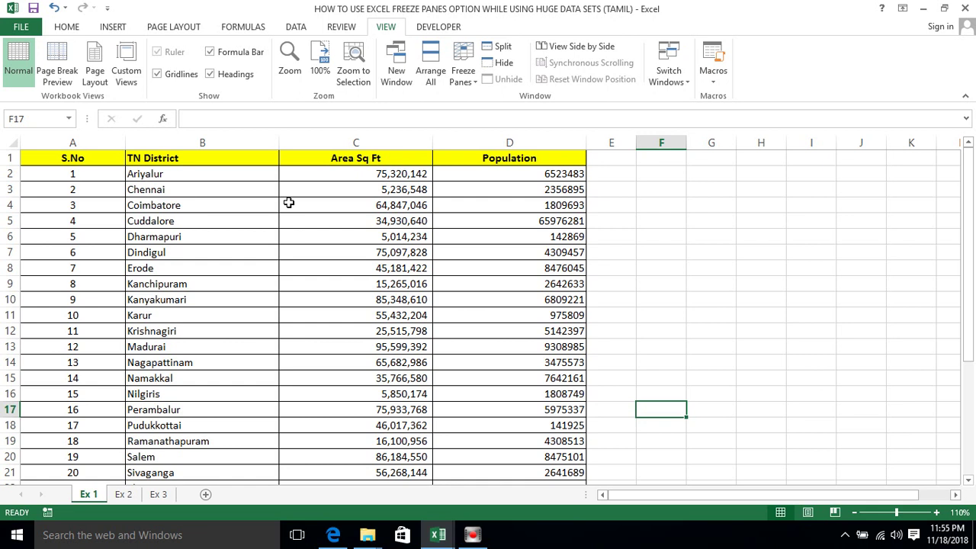
Explore the Ex 1 district table, selecting the heading row and cells in column A
{"action": "left_click", "coordinate": [317, 204]}
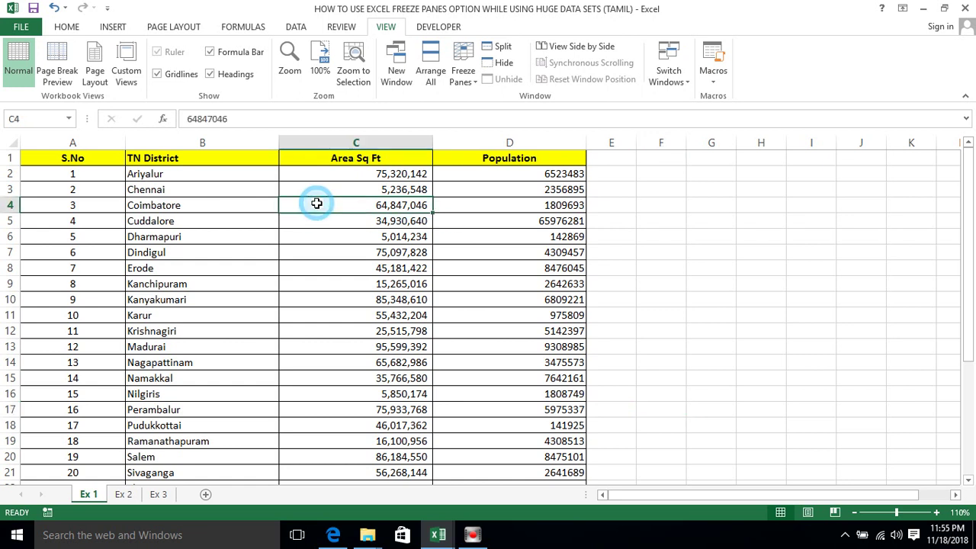
{"action": "left_click", "coordinate": [564, 158]}
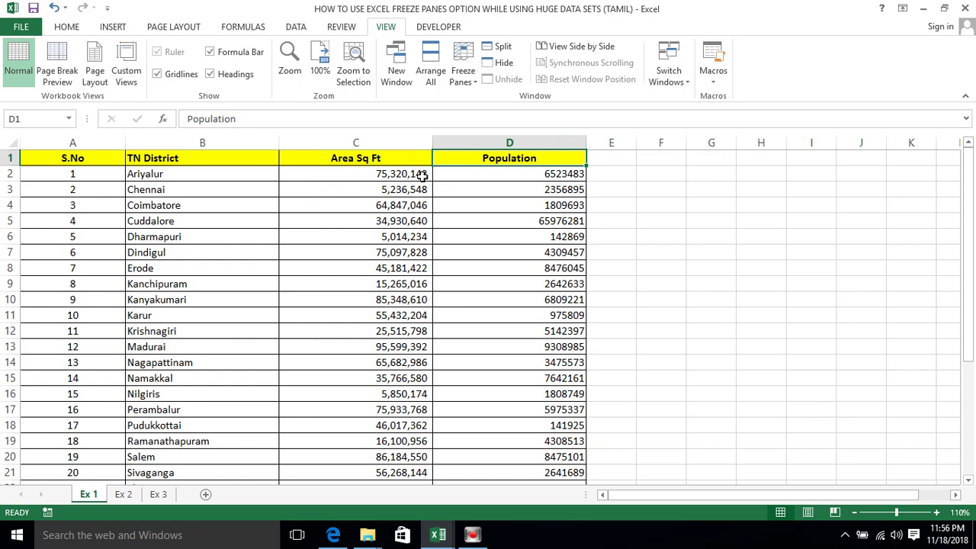
{"action": "left_click", "coordinate": [320, 204]}
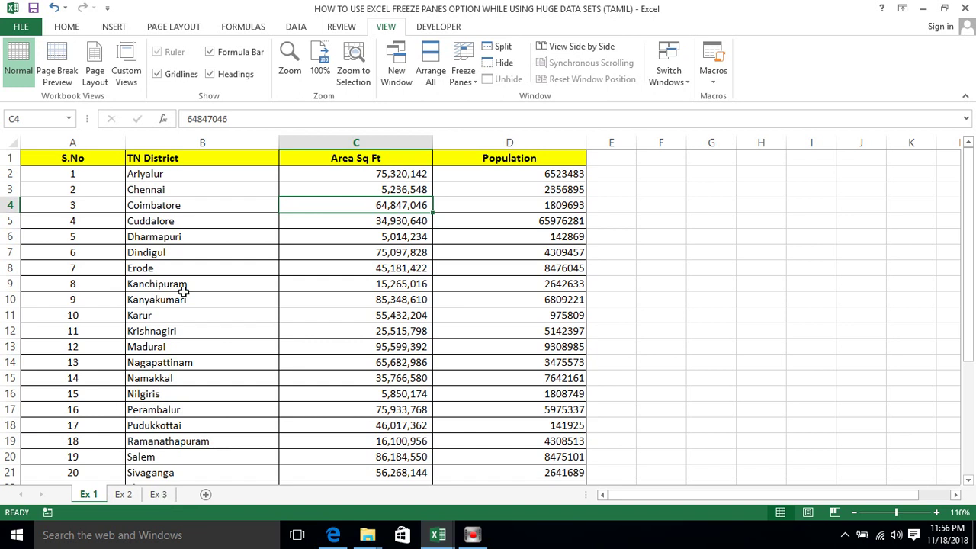
{"action": "left_click", "coordinate": [68, 159]}
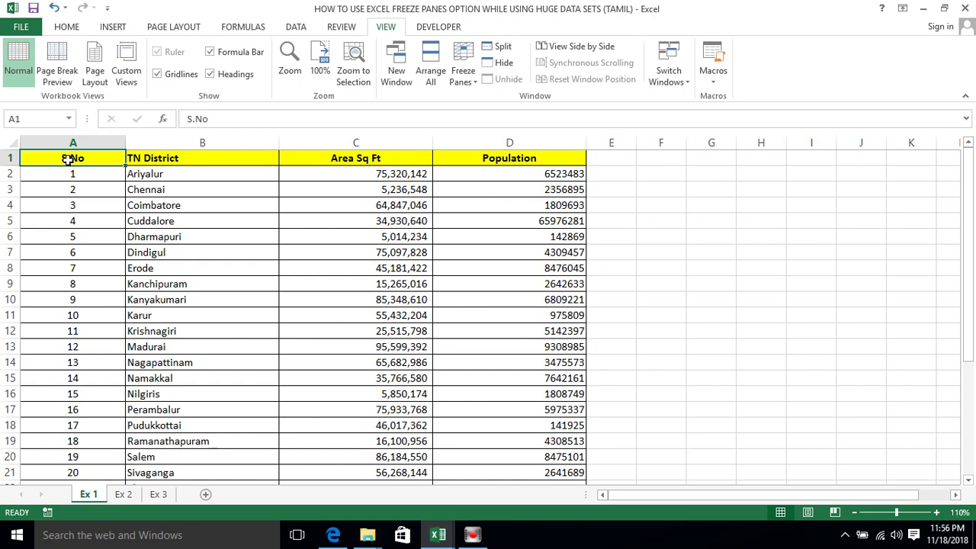
{"action": "key", "text": "ctrl+shift+Right"}
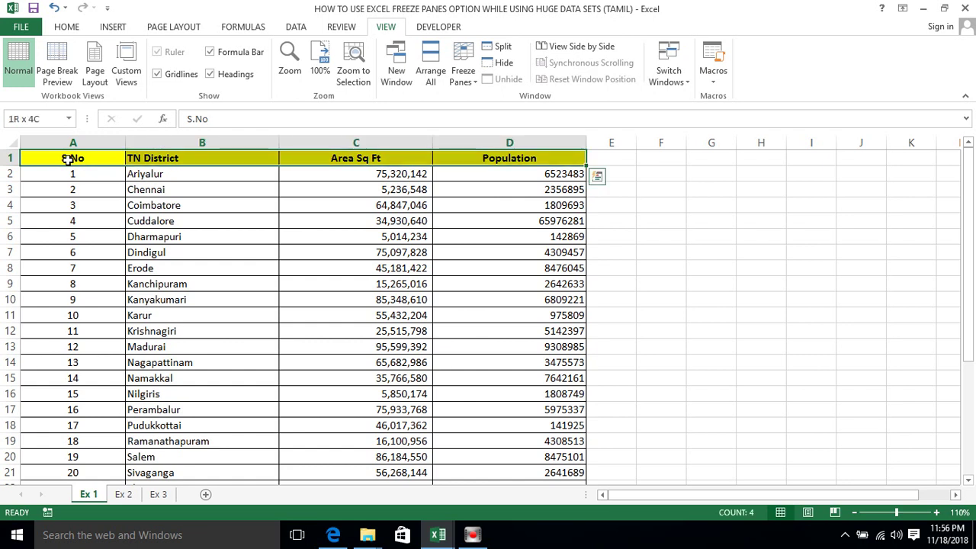
{"action": "key", "text": "Down"}
{"action": "key", "text": "Down"}
{"action": "key", "text": "Down"}
{"action": "key", "text": "Down"}
{"action": "key", "text": "Down"}
{"action": "key", "text": "Down"}
{"action": "key", "text": "Down"}
{"action": "key", "text": "Down"}
{"action": "key", "text": "Down"}
{"action": "key", "text": "Down"}
{"action": "key", "text": "Down"}
{"action": "key", "text": "Down"}
{"action": "key", "text": "Down"}
{"action": "key", "text": "Down"}
{"action": "key", "text": "Down"}
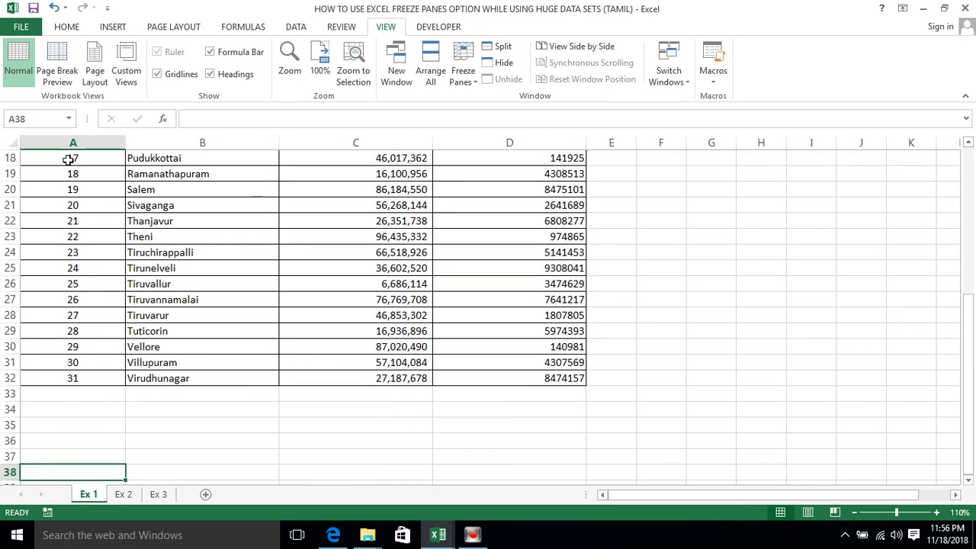
{"action": "key", "text": "Up"}
{"action": "key", "text": "Up"}
{"action": "key", "text": "Up"}
{"action": "key", "text": "Up"}
{"action": "key", "text": "Up"}
{"action": "key", "text": "Up"}
{"action": "key", "text": "Up"}
{"action": "key", "text": "Up"}
{"action": "key", "text": "Up"}
{"action": "key", "text": "Up"}
{"action": "key", "text": "Up"}
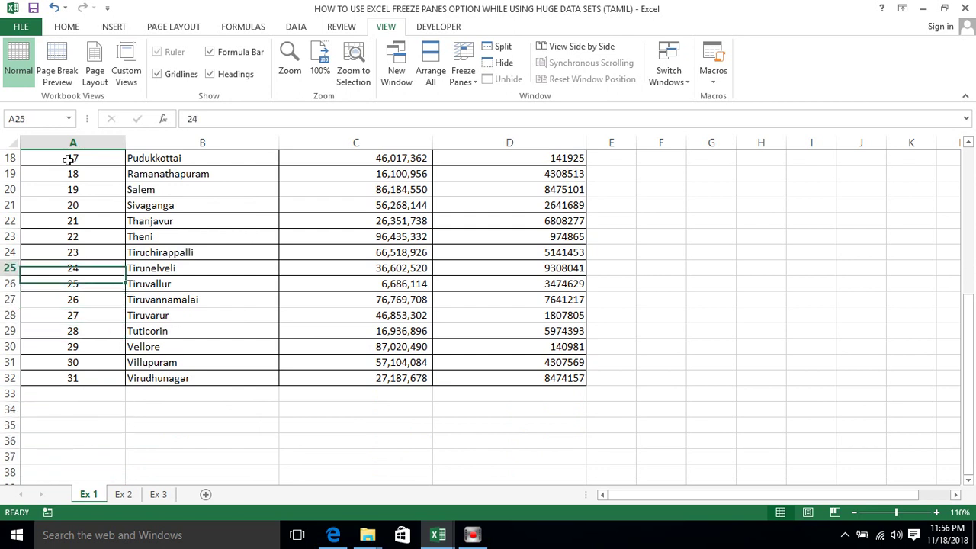
{"action": "key", "text": "Up"}
{"action": "key", "text": "Up"}
{"action": "key", "text": "Up"}
{"action": "key", "text": "Up"}
{"action": "key", "text": "Up"}
{"action": "key", "text": "Up"}
{"action": "key", "text": "Down"}
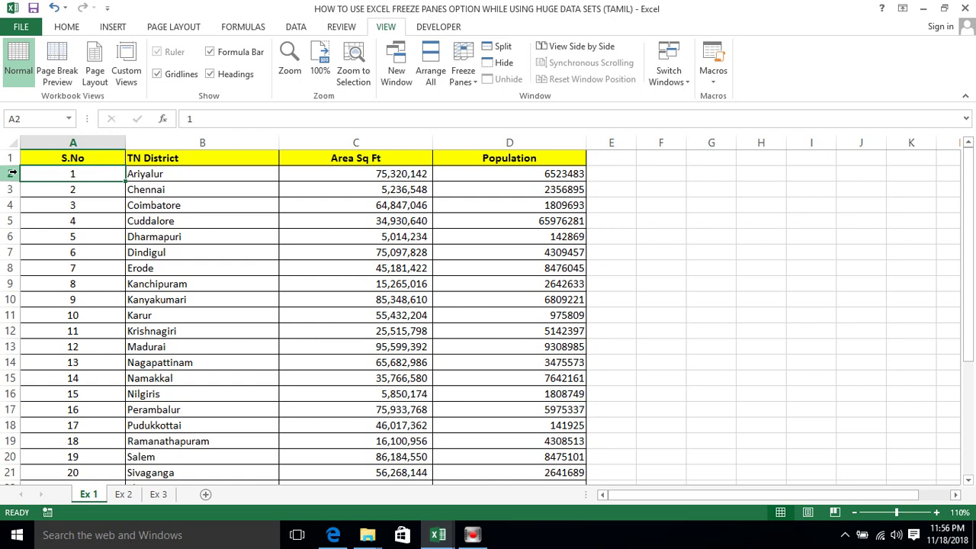
With cell A2 selected, bring up the Freeze Panes options on the View tab
{"action": "left_click", "coordinate": [61, 203]}
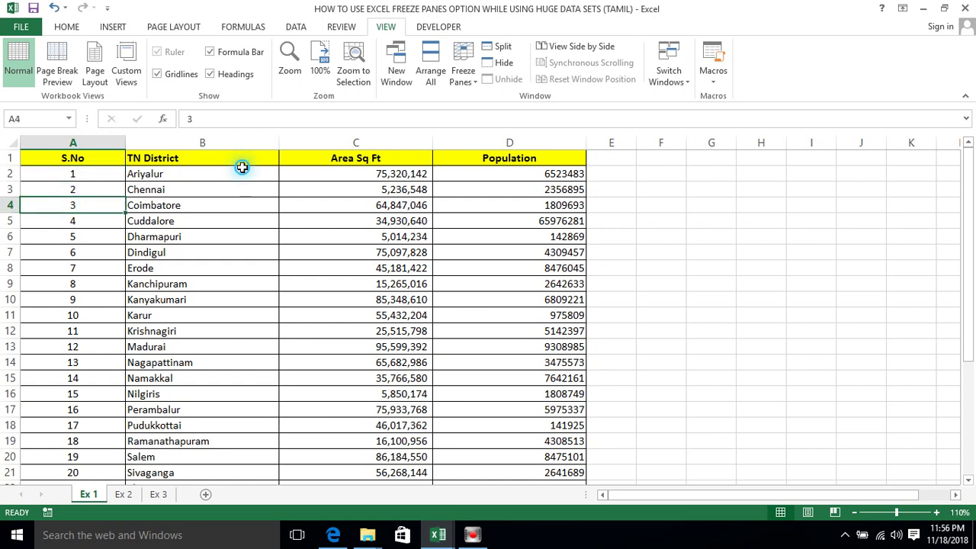
{"action": "left_click_drag", "start_coordinate": [242, 171], "coordinate": [122, 158]}
{"action": "left_click", "coordinate": [59, 172]}
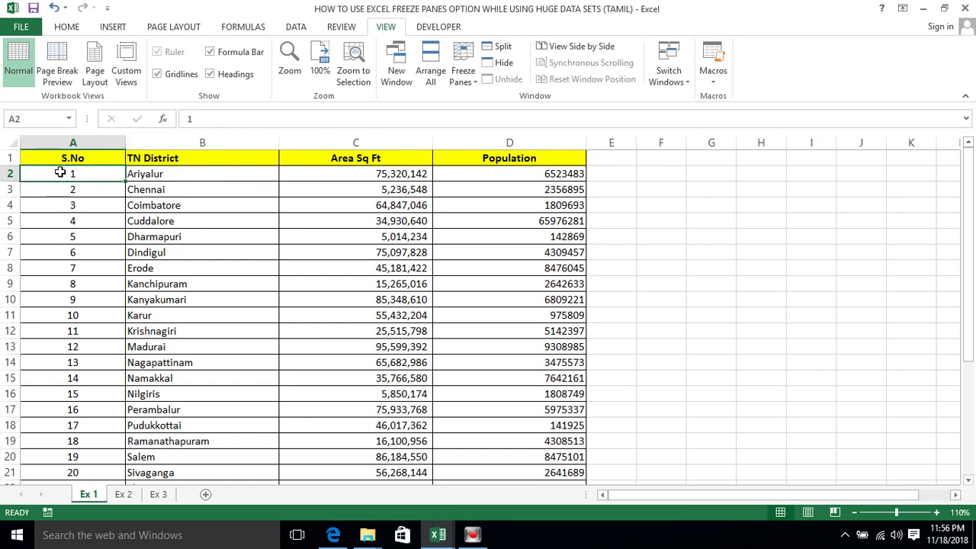
{"action": "key", "text": "Down"}
{"action": "key", "text": "Down"}
{"action": "key", "text": "Down"}
{"action": "key", "text": "Down"}
{"action": "key", "text": "Down"}
{"action": "key", "text": "Down"}
{"action": "key", "text": "Down"}
{"action": "key", "text": "Down"}
{"action": "key", "text": "Down"}
{"action": "key", "text": "Down"}
{"action": "key", "text": "Down"}
{"action": "key", "text": "Down"}
{"action": "key", "text": "Down"}
{"action": "key", "text": "Down"}
{"action": "key", "text": "Down"}
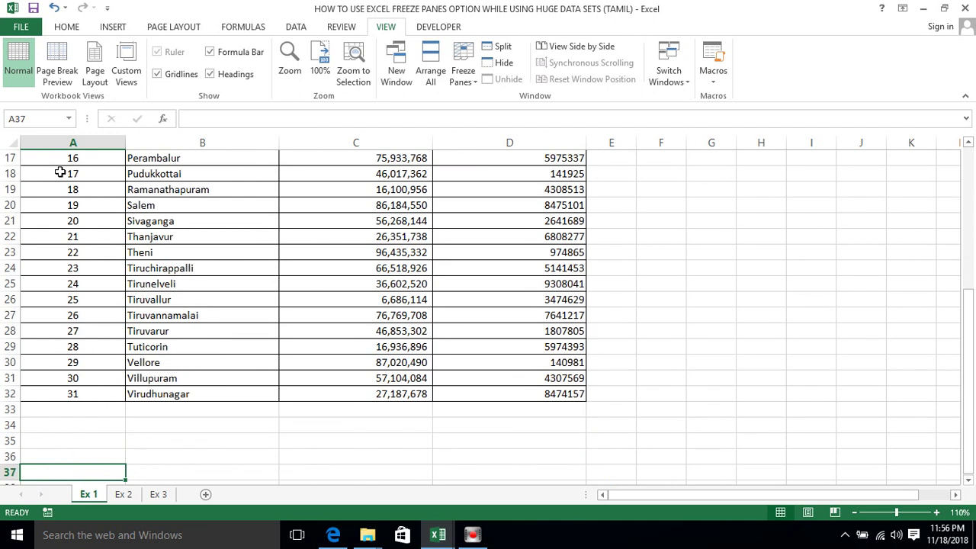
{"action": "key", "text": "Up"}
{"action": "key", "text": "Up"}
{"action": "key", "text": "Up"}
{"action": "key", "text": "Up"}
{"action": "key", "text": "Up"}
{"action": "key", "text": "Up"}
{"action": "key", "text": "Up"}
{"action": "key", "text": "Up"}
{"action": "key", "text": "Up"}
{"action": "key", "text": "Up"}
{"action": "key", "text": "Up"}
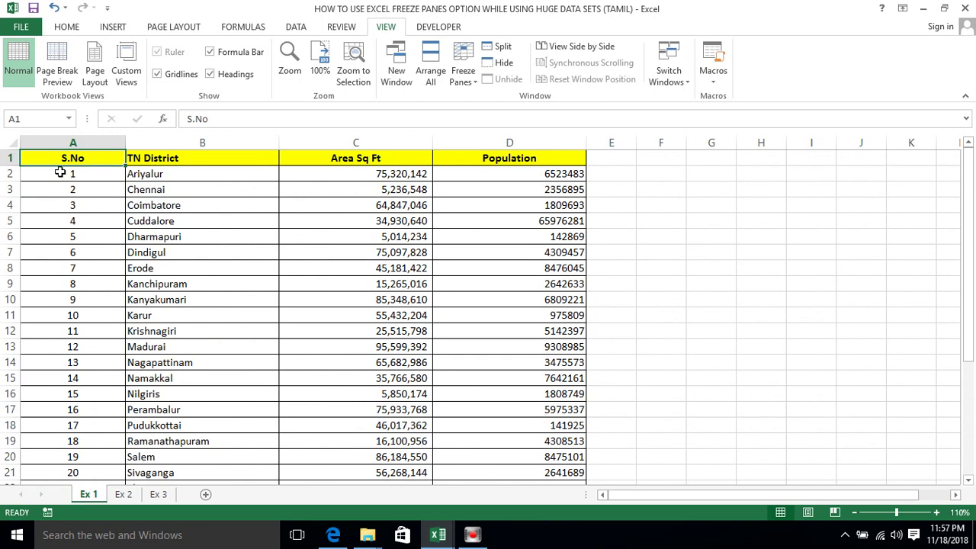
{"action": "left_click", "coordinate": [60, 177]}
{"action": "left_click", "coordinate": [103, 174]}
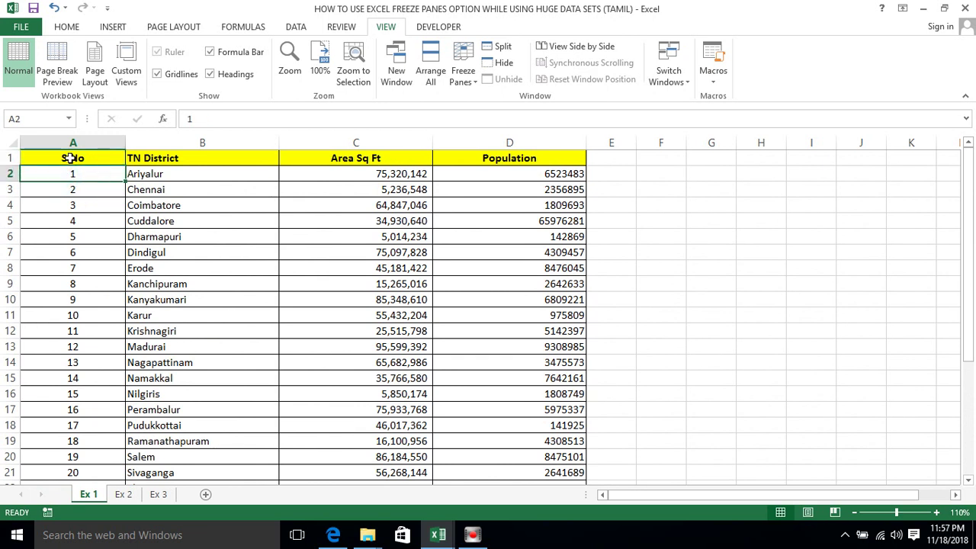
{"action": "left_click", "coordinate": [104, 191]}
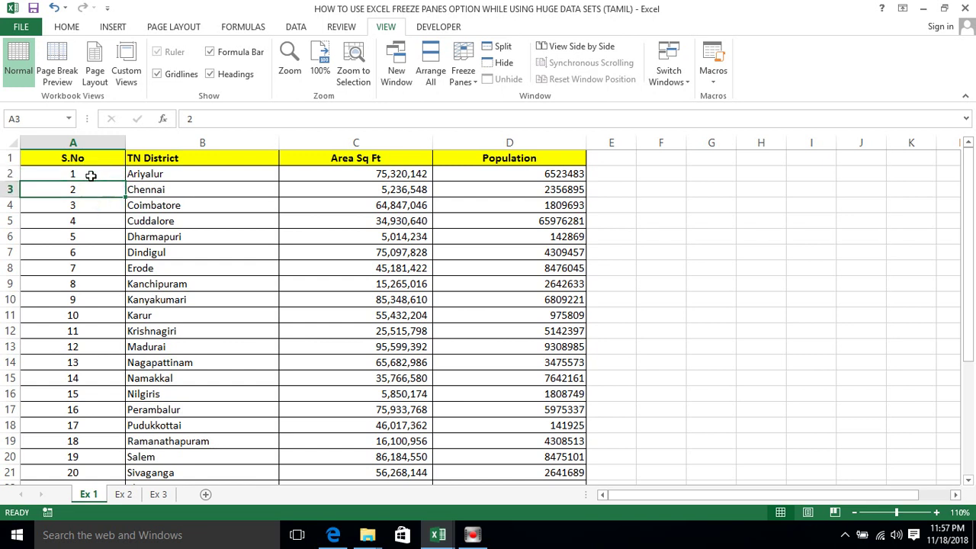
{"action": "left_click", "coordinate": [81, 174]}
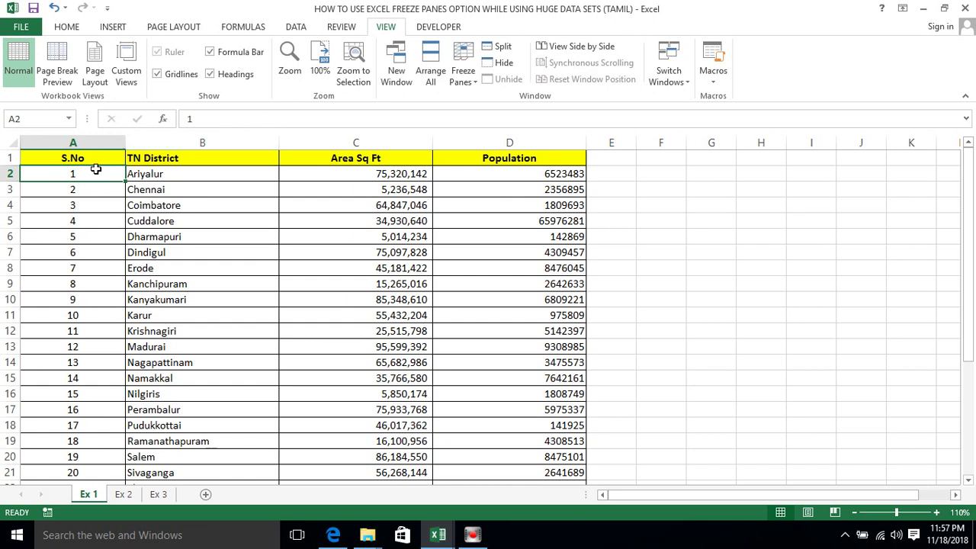
{"action": "left_click", "coordinate": [389, 29]}
{"action": "left_click", "coordinate": [461, 77]}
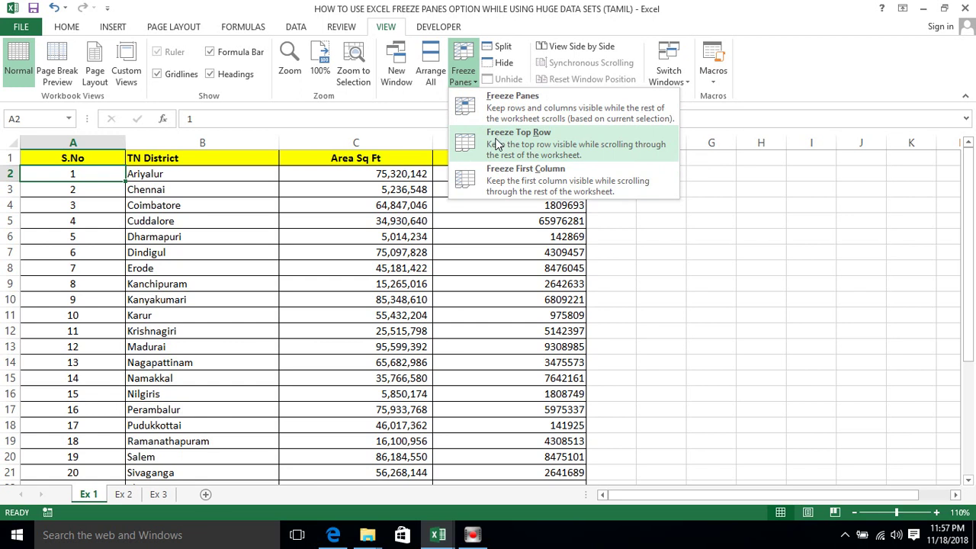
Apply Freeze Top Row to the Ex 1 sheet
{"action": "left_click", "coordinate": [496, 143]}
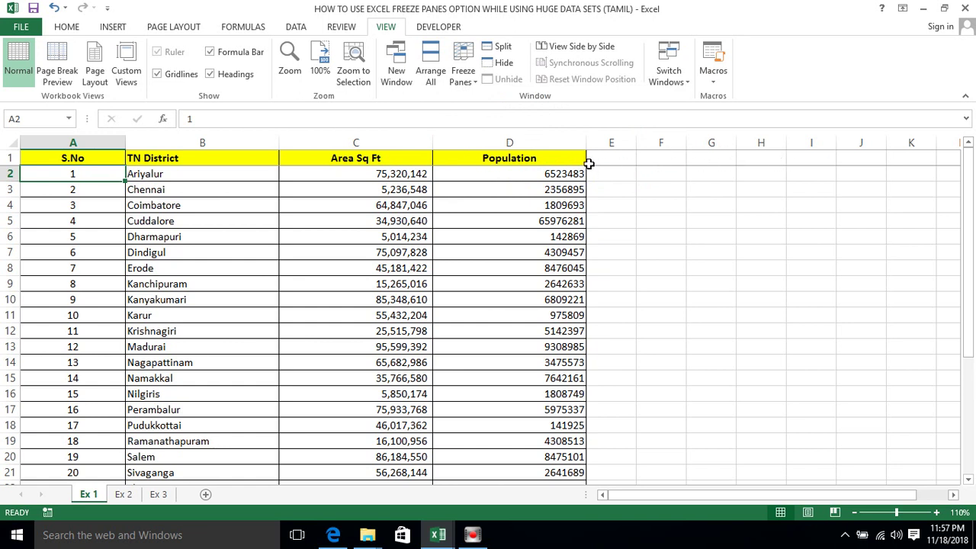
{"action": "left_click_drag", "start_coordinate": [597, 168], "coordinate": [597, 161]}
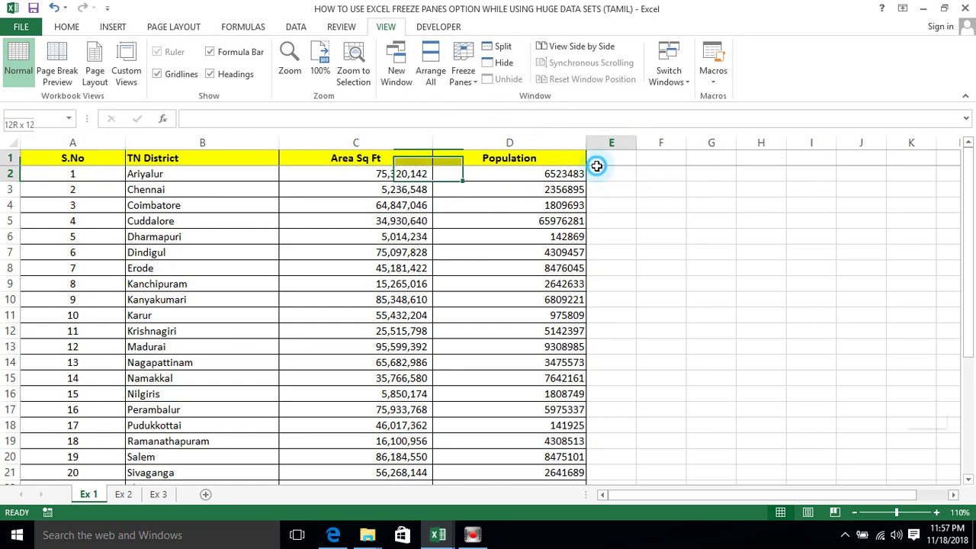
{"action": "left_click", "coordinate": [677, 161]}
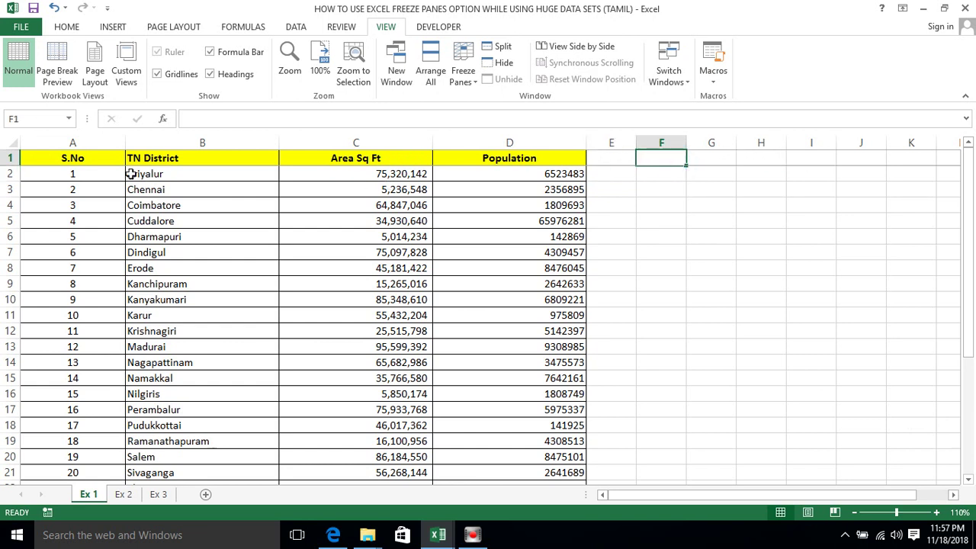
Move down and back up column A to confirm the heading row stays visible
{"action": "double_click", "coordinate": [35, 190]}
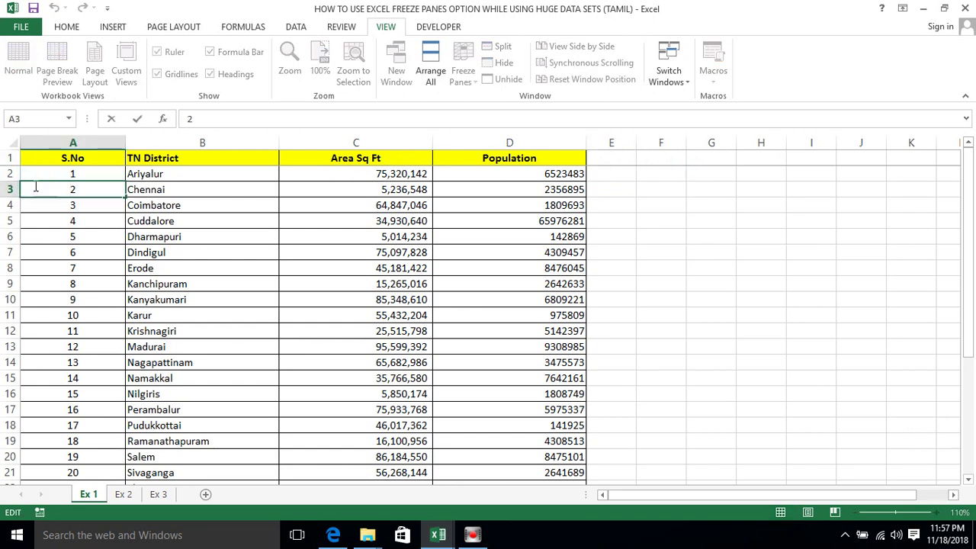
{"action": "left_click", "coordinate": [122, 236]}
{"action": "key", "text": "Down"}
{"action": "key", "text": "Down"}
{"action": "key", "text": "Down"}
{"action": "key", "text": "Down"}
{"action": "key", "text": "Down"}
{"action": "key", "text": "Down"}
{"action": "key", "text": "Down"}
{"action": "key", "text": "Down"}
{"action": "key", "text": "Down"}
{"action": "key", "text": "Down"}
{"action": "key", "text": "Down"}
{"action": "key", "text": "Down"}
{"action": "key", "text": "Up"}
{"action": "key", "text": "Up"}
{"action": "key", "text": "Up"}
{"action": "key", "text": "Up"}
{"action": "key", "text": "Up"}
{"action": "key", "text": "Up"}
{"action": "key", "text": "Up"}
{"action": "key", "text": "Up"}
{"action": "key", "text": "Up"}
{"action": "key", "text": "Up"}
{"action": "key", "text": "Up"}
{"action": "key", "text": "Up"}
{"action": "key", "text": "Up"}
{"action": "key", "text": "Up"}
{"action": "key", "text": "Down"}
{"action": "key", "text": "Down"}
{"action": "key", "text": "Down"}
{"action": "key", "text": "Down"}
{"action": "key", "text": "Down"}
{"action": "key", "text": "Down"}
{"action": "key", "text": "Down"}
{"action": "key", "text": "Down"}
{"action": "key", "text": "Down"}
{"action": "key", "text": "Down"}
{"action": "key", "text": "Down"}
{"action": "key", "text": "Down"}
{"action": "key", "text": "Down"}
{"action": "key", "text": "Down"}
{"action": "key", "text": "Up"}
{"action": "key", "text": "Up"}
{"action": "key", "text": "Up"}
{"action": "key", "text": "Up"}
{"action": "key", "text": "Up"}
{"action": "key", "text": "Up"}
{"action": "key", "text": "Up"}
{"action": "key", "text": "Down"}
{"action": "key", "text": "Down"}
{"action": "key", "text": "Down"}
{"action": "key", "text": "Down"}
{"action": "key", "text": "Down"}
{"action": "key", "text": "Down"}
{"action": "key", "text": "Down"}
{"action": "key", "text": "Down"}
{"action": "key", "text": "Down"}
{"action": "key", "text": "Down"}
{"action": "key", "text": "Down"}
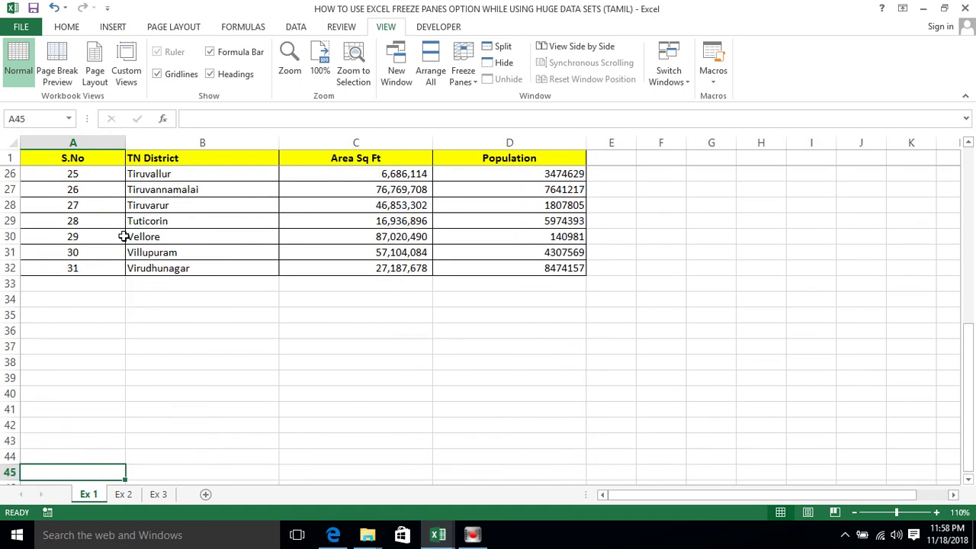
{"action": "key", "text": "Down"}
{"action": "key", "text": "Up"}
{"action": "key", "text": "Up"}
{"action": "key", "text": "Up"}
{"action": "key", "text": "Up"}
{"action": "key", "text": "Up"}
{"action": "key", "text": "Up"}
{"action": "key", "text": "Up"}
{"action": "key", "text": "Up"}
{"action": "key", "text": "Up"}
{"action": "key", "text": "Up"}
{"action": "key", "text": "Up"}
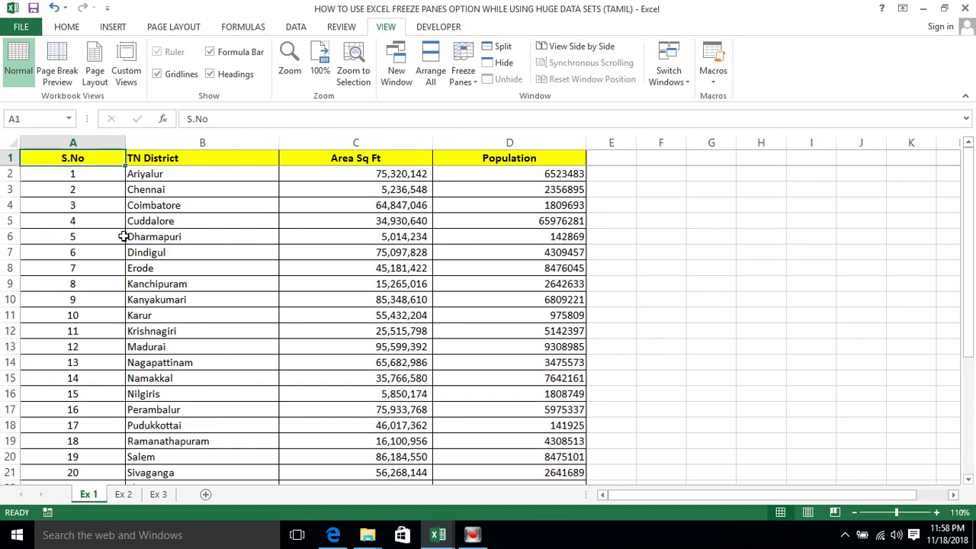
{"action": "key", "text": "Down"}
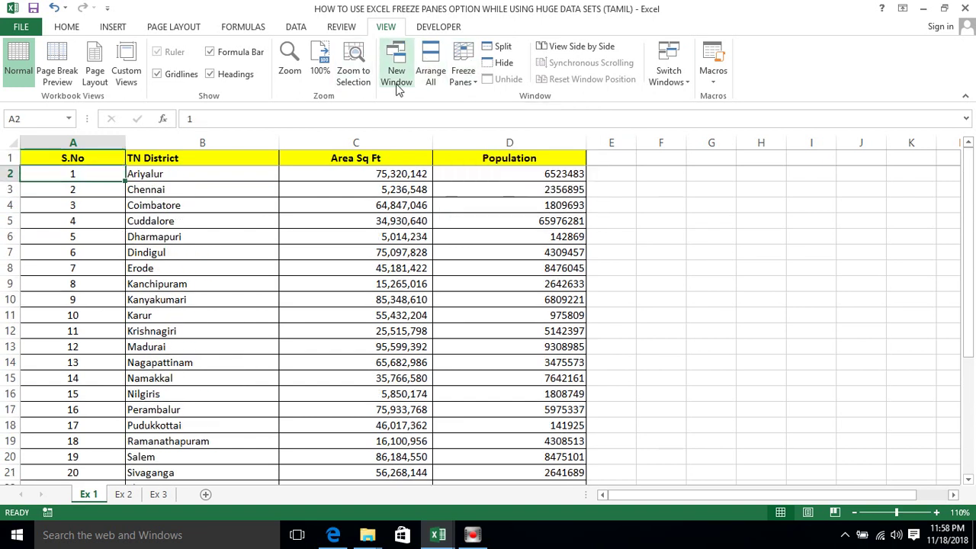
Return to cell A2 and unfreeze all panes on Ex 1
{"action": "left_click", "coordinate": [246, 170]}
{"action": "left_click", "coordinate": [74, 173]}
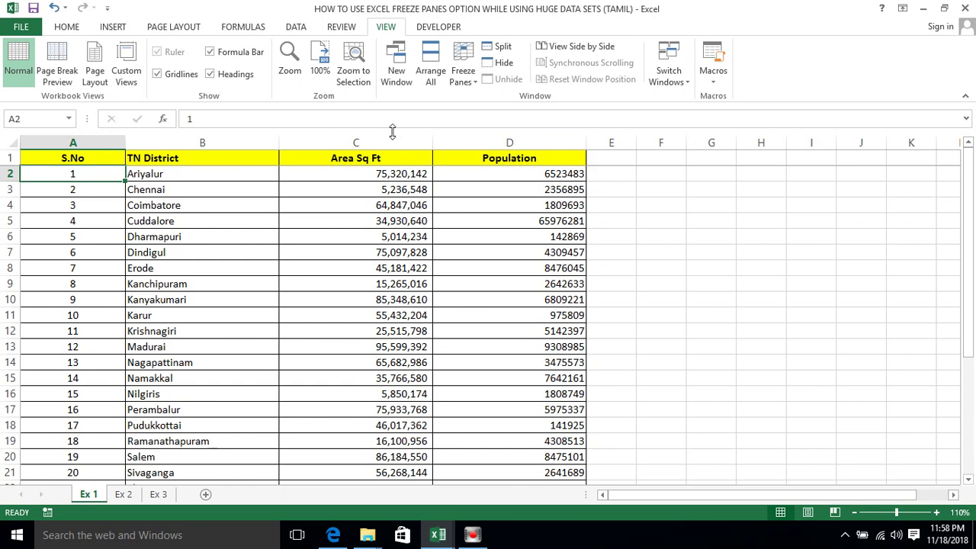
{"action": "left_click", "coordinate": [199, 181]}
{"action": "left_click", "coordinate": [55, 172]}
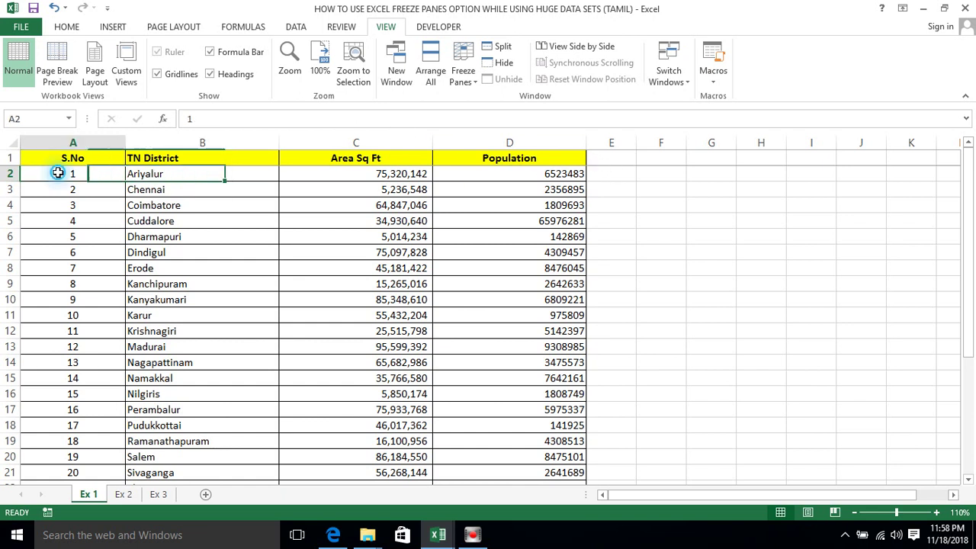
{"action": "left_click", "coordinate": [473, 73]}
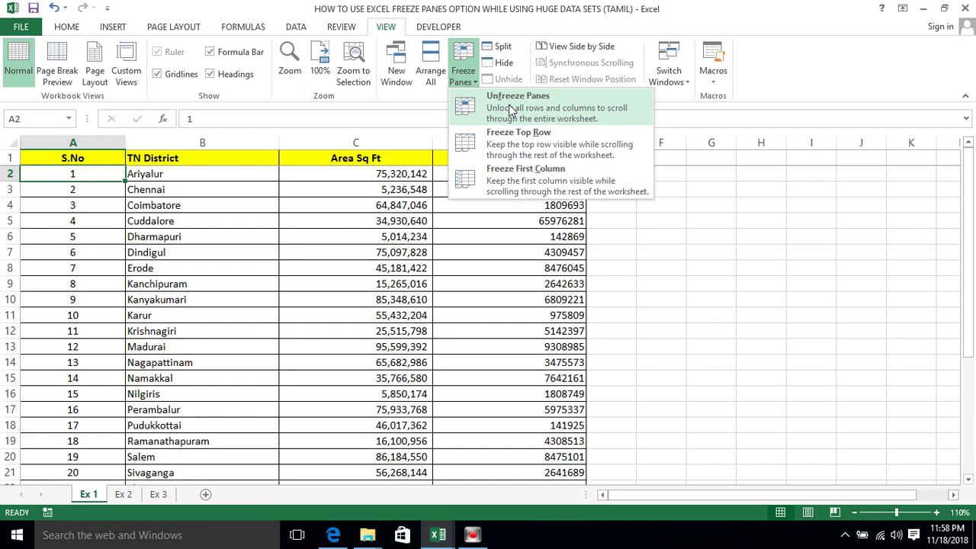
{"action": "left_click", "coordinate": [511, 110]}
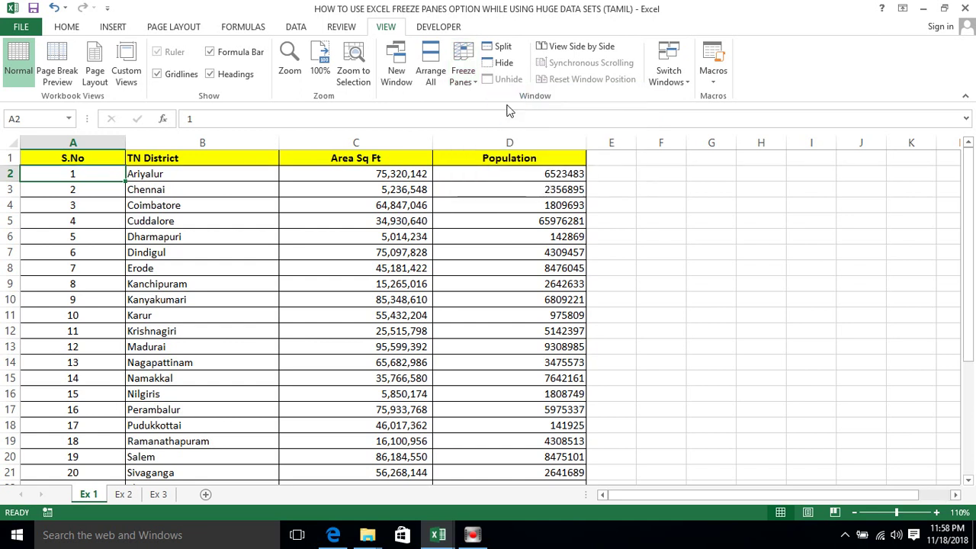
Move down column C from C2 to confirm the headings now scroll away
{"action": "left_click", "coordinate": [349, 174]}
{"action": "key", "text": "Down"}
{"action": "key", "text": "Down"}
{"action": "key", "text": "Down"}
{"action": "key", "text": "Down"}
{"action": "key", "text": "Down"}
{"action": "key", "text": "Down"}
{"action": "key", "text": "Down"}
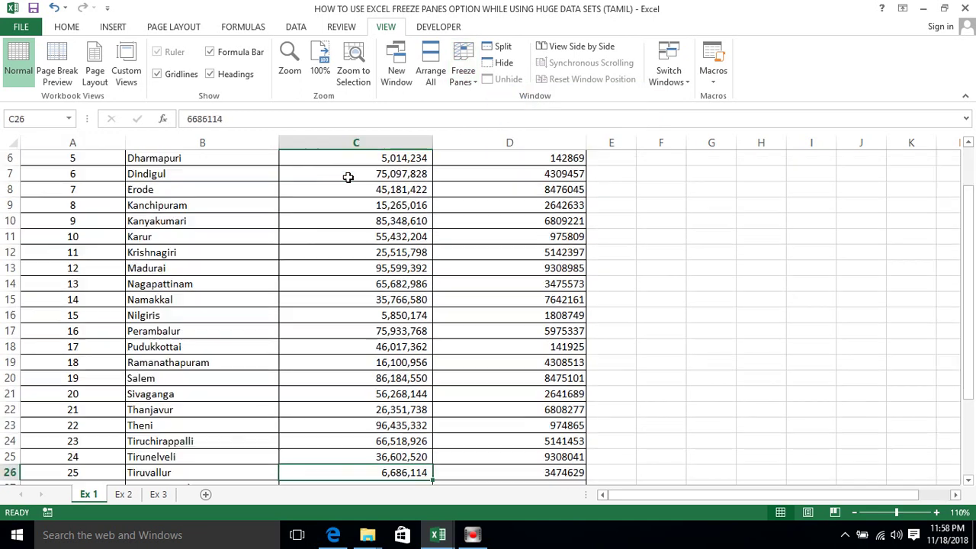
{"action": "key", "text": "Down"}
{"action": "key", "text": "Down"}
{"action": "key", "text": "Down"}
{"action": "key", "text": "Up"}
{"action": "key", "text": "Up"}
{"action": "key", "text": "Up"}
{"action": "key", "text": "Up"}
{"action": "key", "text": "Up"}
{"action": "key", "text": "Up"}
{"action": "key", "text": "Up"}
{"action": "key", "text": "Up"}
{"action": "key", "text": "Up"}
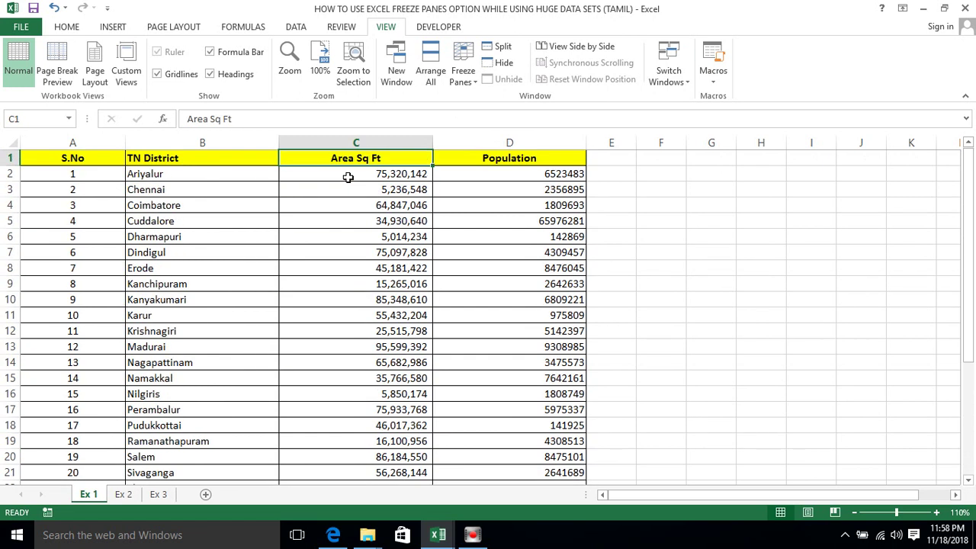
From cell A2, apply Freeze Top Row to Ex 1
{"action": "left_click", "coordinate": [57, 173]}
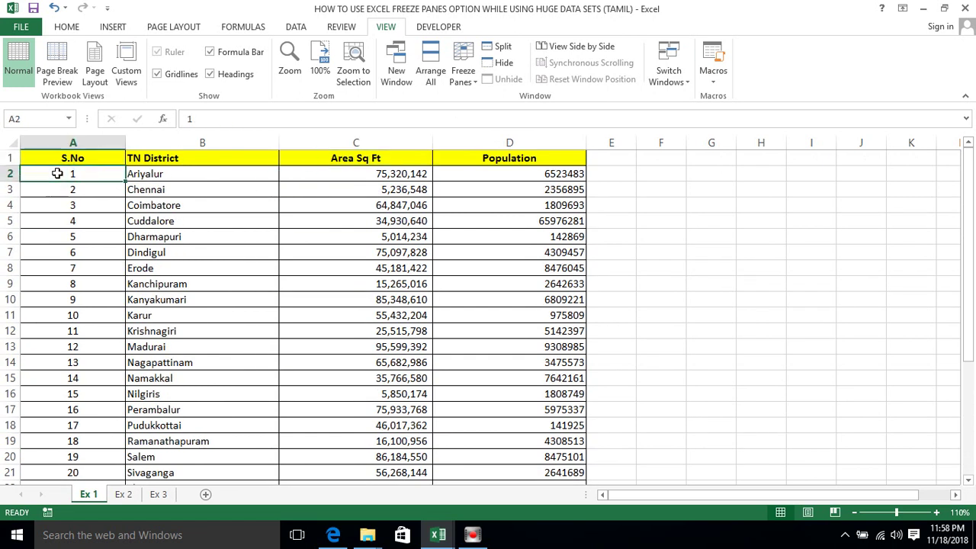
{"action": "left_click", "coordinate": [463, 74]}
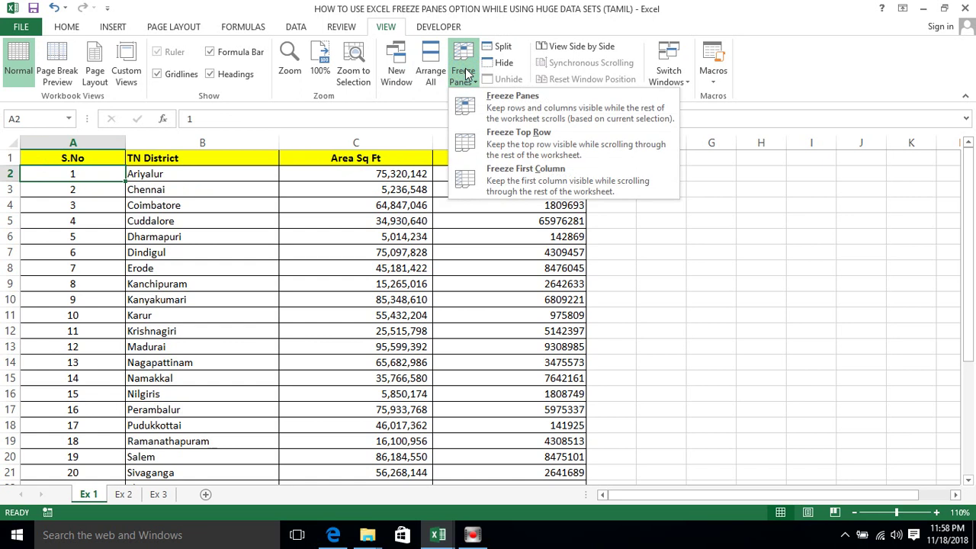
{"action": "left_click", "coordinate": [500, 143]}
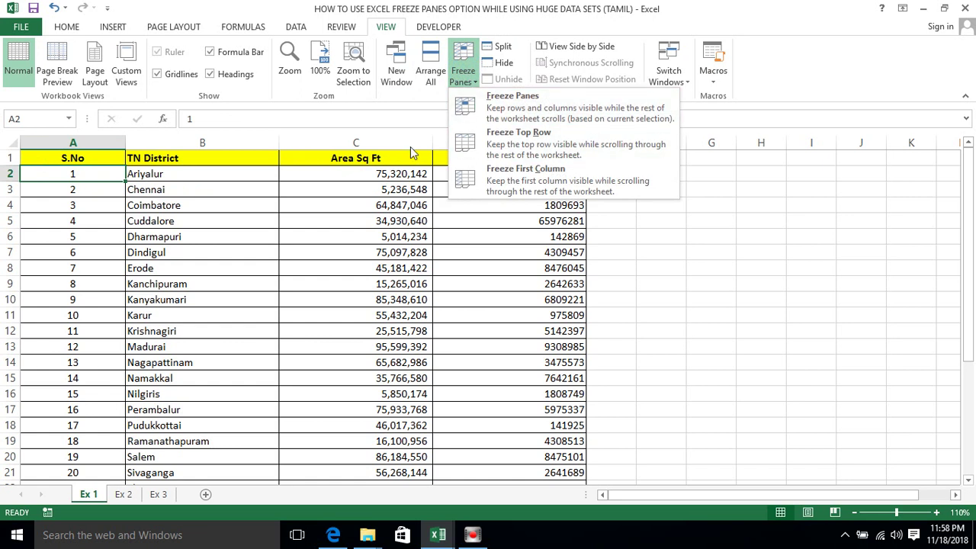
Select row 2, apply Freeze Panes, and scroll down and up to test the frozen header
{"action": "left_click", "coordinate": [9, 174]}
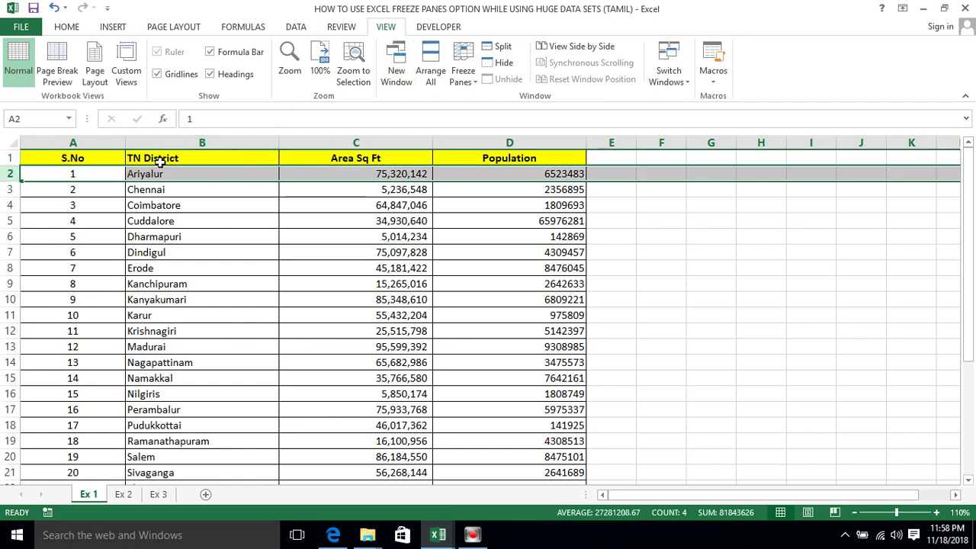
{"action": "left_click", "coordinate": [469, 70]}
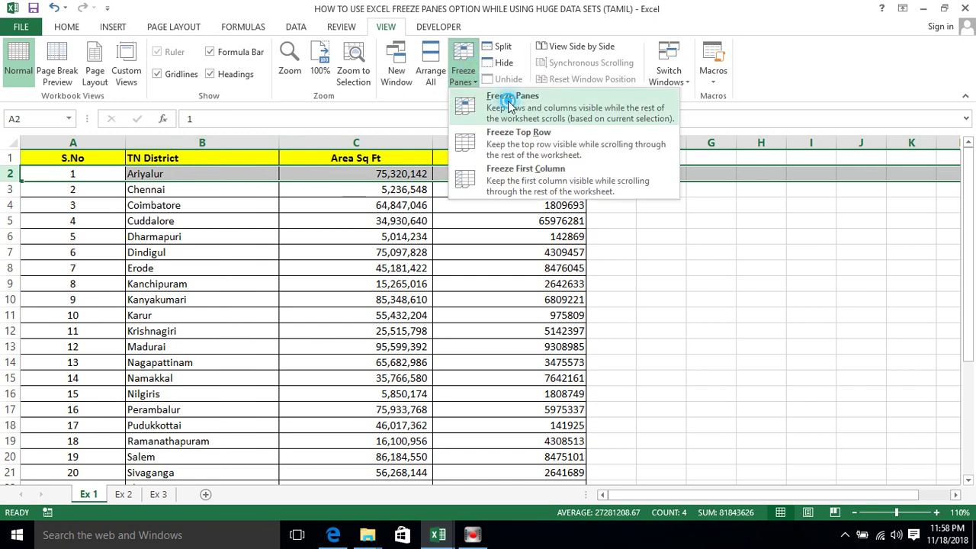
{"action": "left_click", "coordinate": [510, 107]}
{"action": "left_click", "coordinate": [335, 196]}
{"action": "key", "text": "Down"}
{"action": "key", "text": "Down"}
{"action": "key", "text": "Down"}
{"action": "key", "text": "Down"}
{"action": "key", "text": "Down"}
{"action": "key", "text": "Down"}
{"action": "key", "text": "Down"}
{"action": "key", "text": "Down"}
{"action": "key", "text": "Down"}
{"action": "key", "text": "Down"}
{"action": "key", "text": "Up"}
{"action": "key", "text": "Up"}
{"action": "key", "text": "Up"}
{"action": "key", "text": "Up"}
{"action": "key", "text": "Up"}
{"action": "key", "text": "Up"}
{"action": "key", "text": "Up"}
{"action": "key", "text": "Up"}
{"action": "key", "text": "Up"}
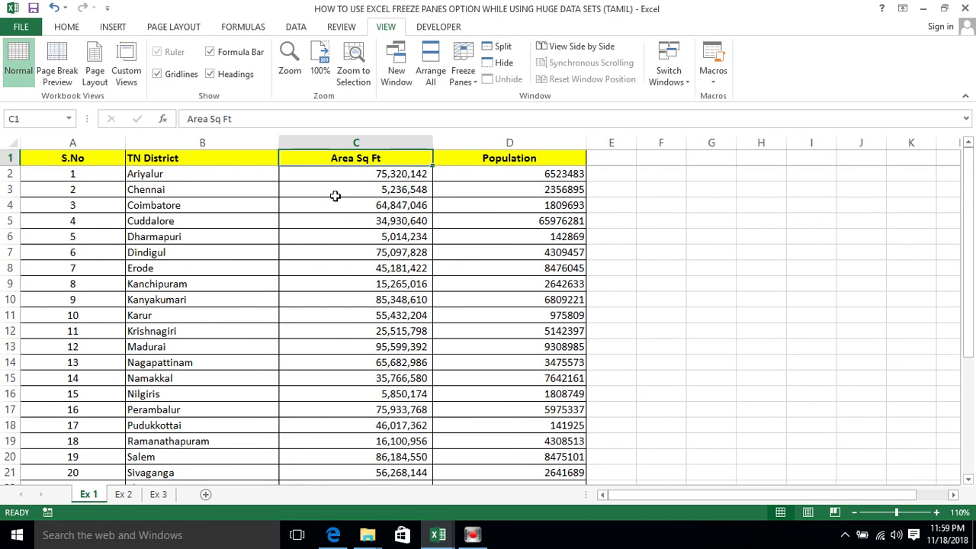
{"action": "left_click", "coordinate": [66, 158]}
{"action": "left_click", "coordinate": [56, 174]}
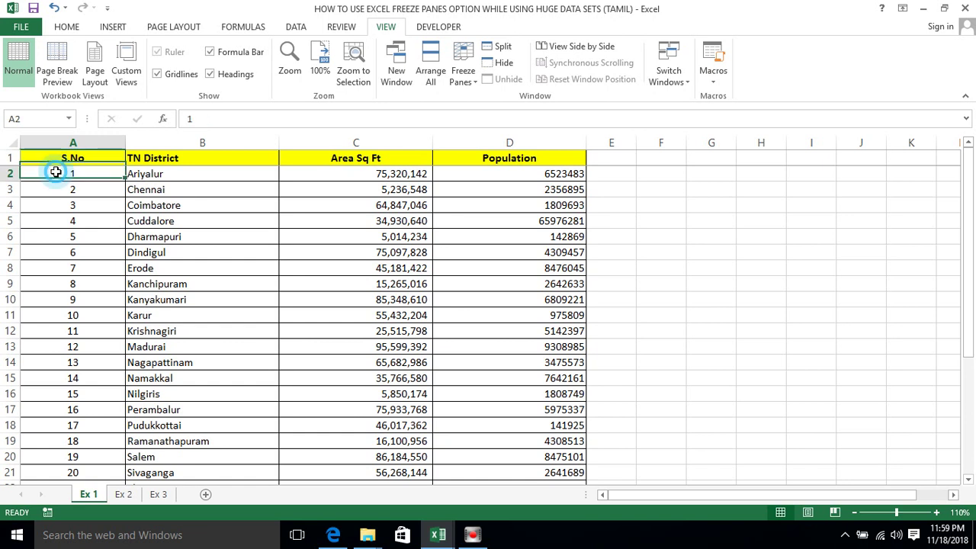
Switch to the Ex 2 sheet and freeze its top Category row
{"action": "left_click", "coordinate": [124, 495]}
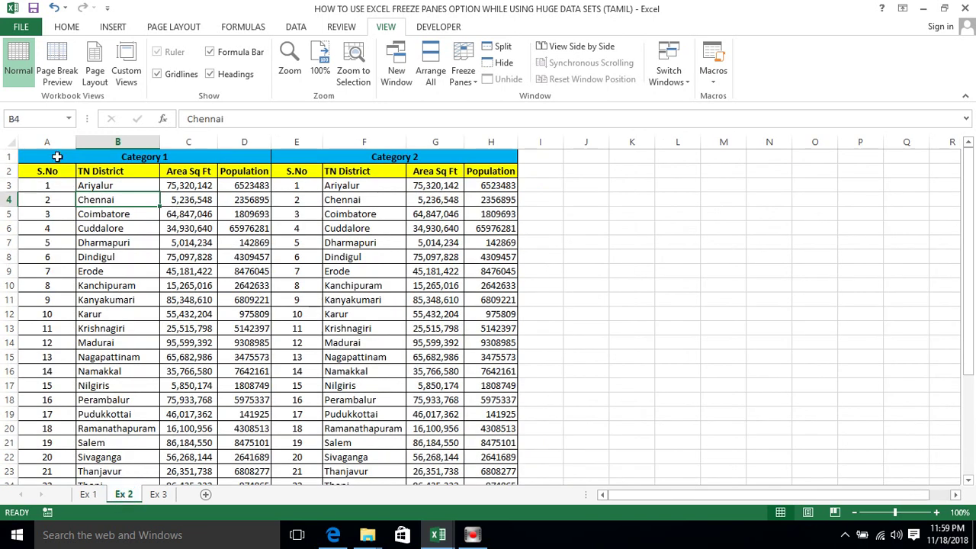
{"action": "left_click", "coordinate": [57, 157]}
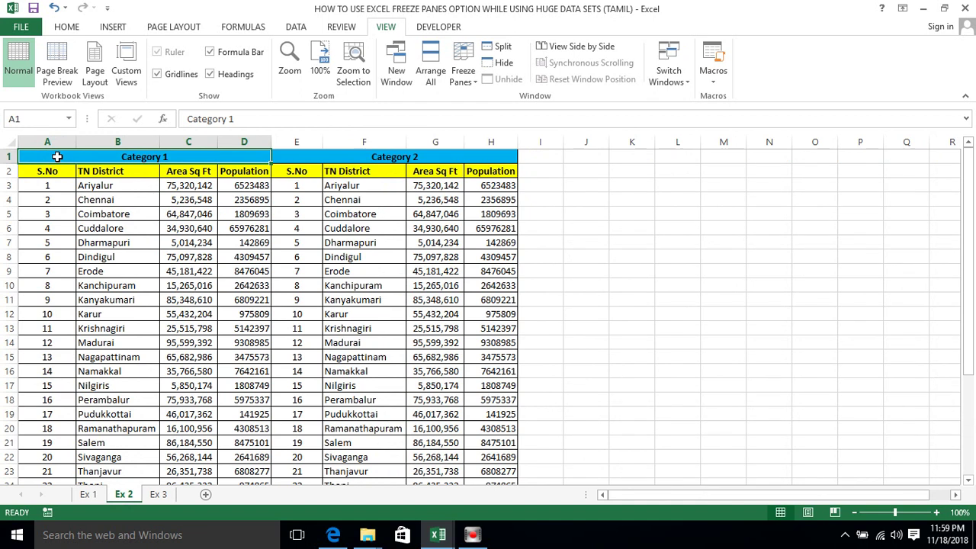
{"action": "left_click", "coordinate": [28, 184]}
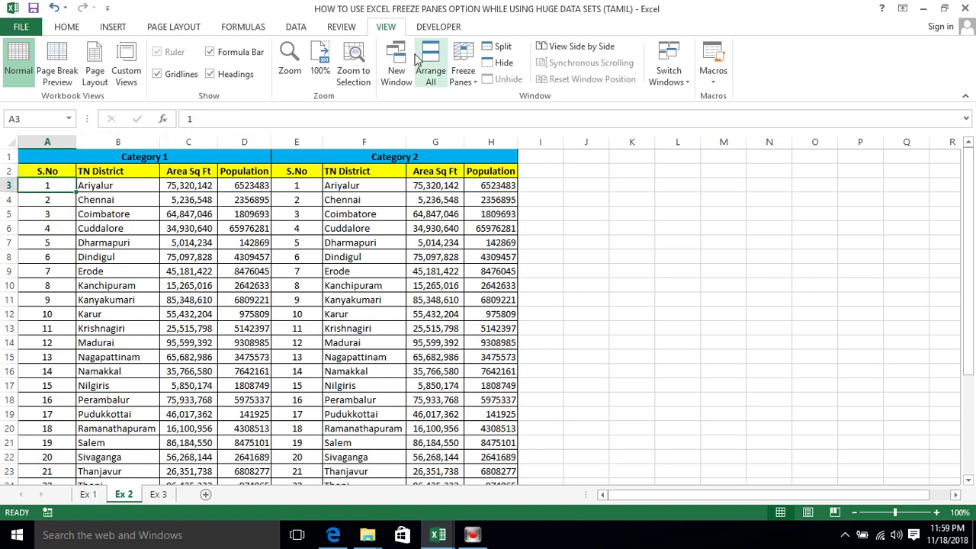
{"action": "left_click", "coordinate": [465, 76]}
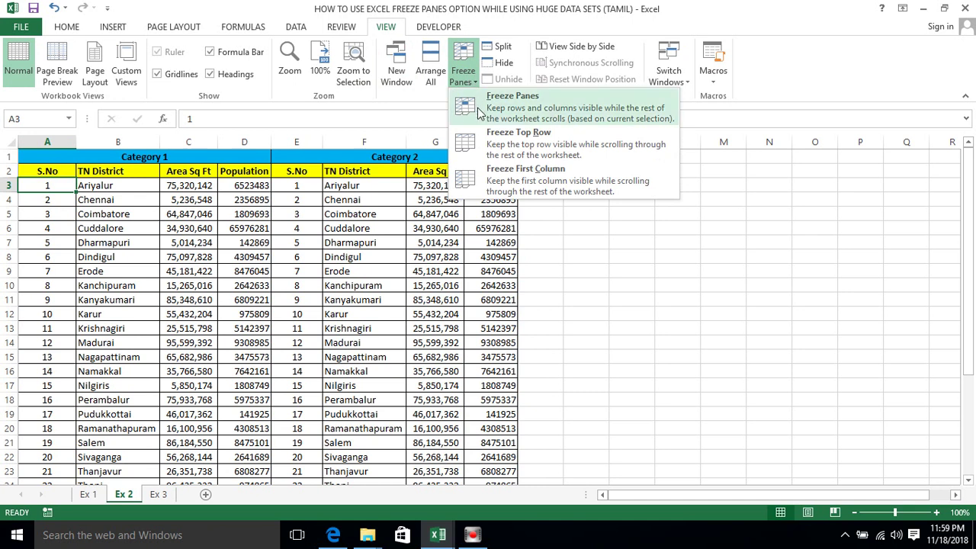
{"action": "left_click", "coordinate": [497, 145]}
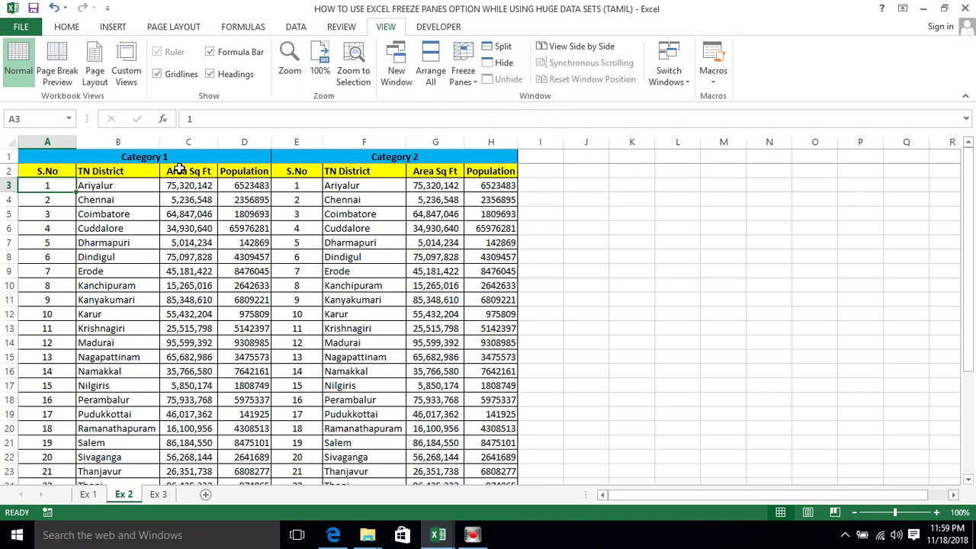
Scroll down and back through the Area Sq Ft column to check the Category row stays fixed
{"action": "key", "text": "Right"}
{"action": "key", "text": "Right"}
{"action": "key", "text": "Down"}
{"action": "key", "text": "Down"}
{"action": "key", "text": "Down"}
{"action": "key", "text": "Down"}
{"action": "key", "text": "Down"}
{"action": "key", "text": "Down"}
{"action": "key", "text": "Down"}
{"action": "key", "text": "Down"}
{"action": "key", "text": "Down"}
{"action": "key", "text": "Down"}
{"action": "key", "text": "Down"}
{"action": "key", "text": "Down"}
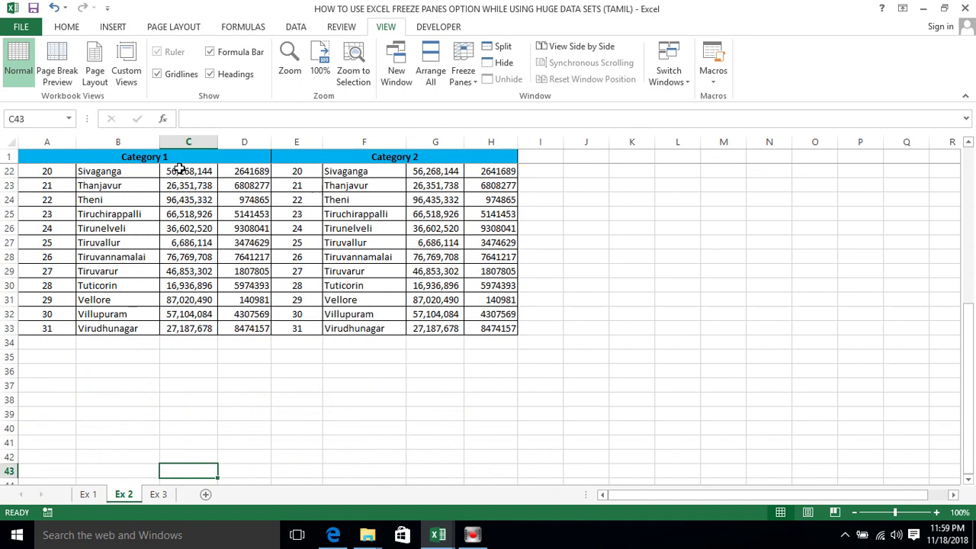
{"action": "key", "text": "Down"}
{"action": "key", "text": "Down"}
{"action": "key", "text": "Down"}
{"action": "key", "text": "Up"}
{"action": "key", "text": "Up"}
{"action": "key", "text": "Up"}
{"action": "key", "text": "Up"}
{"action": "key", "text": "Up"}
{"action": "key", "text": "Up"}
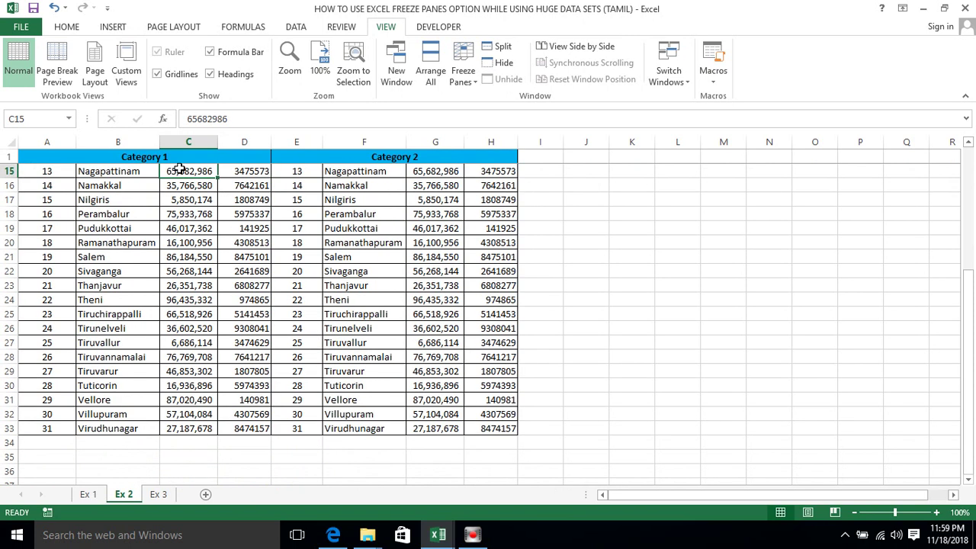
{"action": "key", "text": "Up"}
{"action": "key", "text": "Down"}
{"action": "key", "text": "Down"}
{"action": "key", "text": "Down"}
{"action": "key", "text": "Down"}
{"action": "key", "text": "Down"}
{"action": "key", "text": "Up"}
{"action": "key", "text": "Up"}
{"action": "key", "text": "Up"}
{"action": "key", "text": "Up"}
{"action": "key", "text": "Up"}
{"action": "key", "text": "Up"}
{"action": "key", "text": "Up"}
{"action": "key", "text": "Up"}
{"action": "key", "text": "Down"}
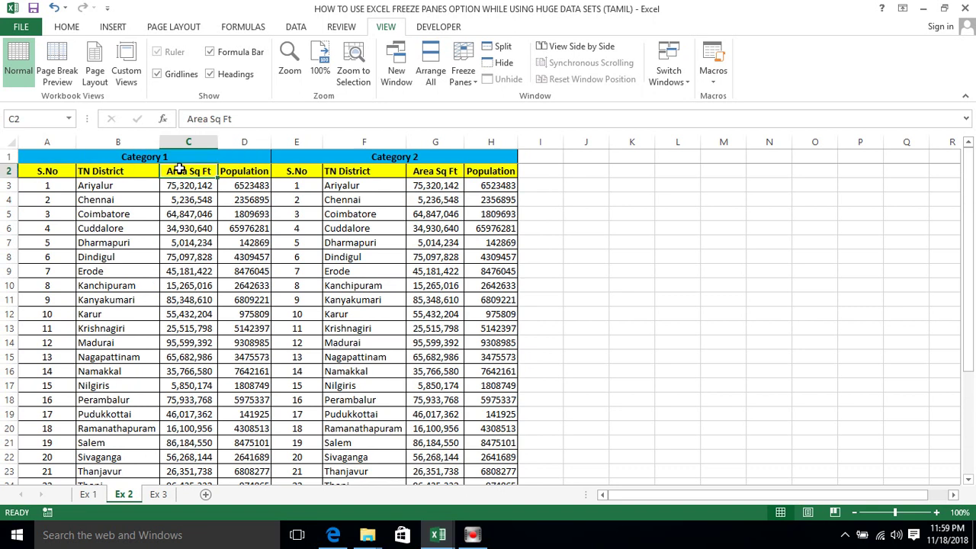
{"action": "key", "text": "Left"}
{"action": "key", "text": "Left"}
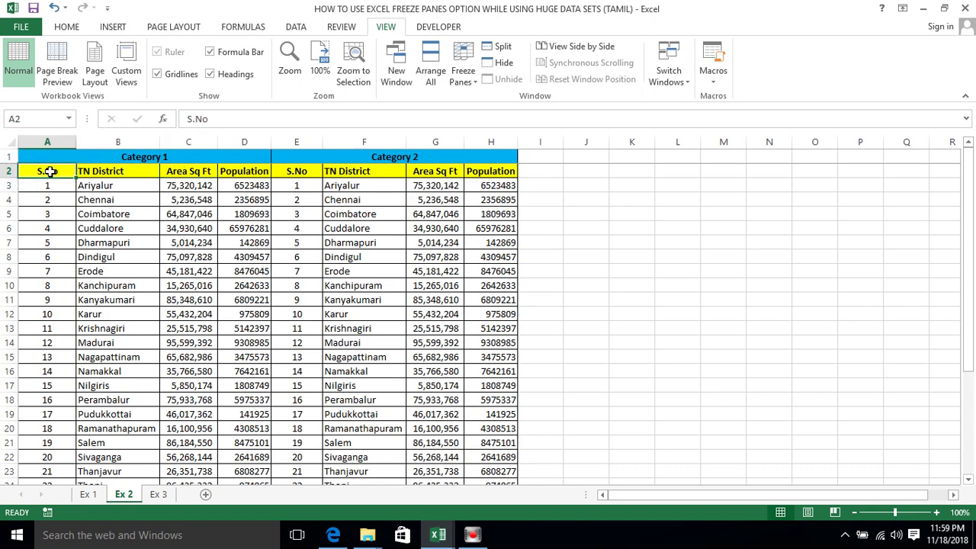
{"action": "left_click", "coordinate": [87, 172]}
{"action": "left_click", "coordinate": [30, 171]}
{"action": "left_click", "coordinate": [80, 187]}
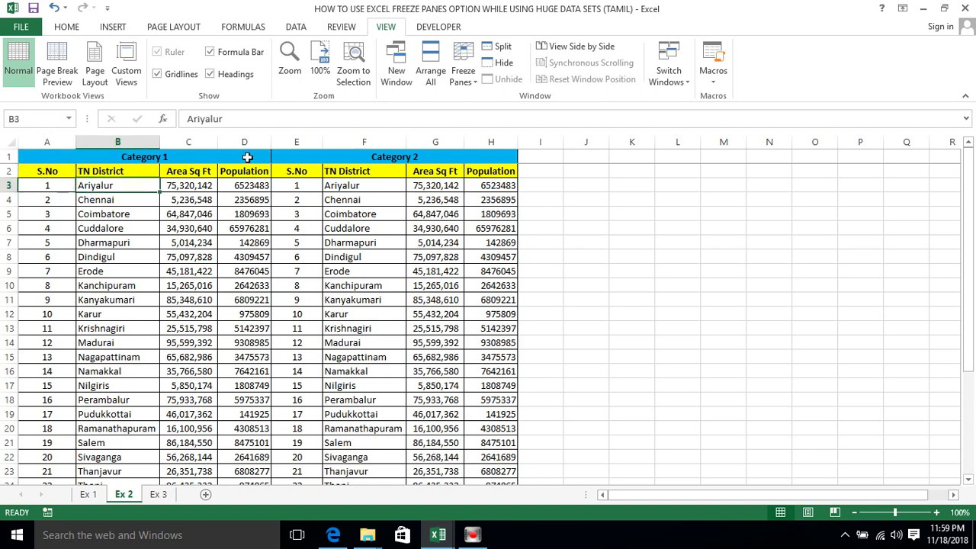
Unfreeze Ex 2 and freeze panes at cell A3 to hold rows 1 and 2
{"action": "left_click", "coordinate": [467, 61]}
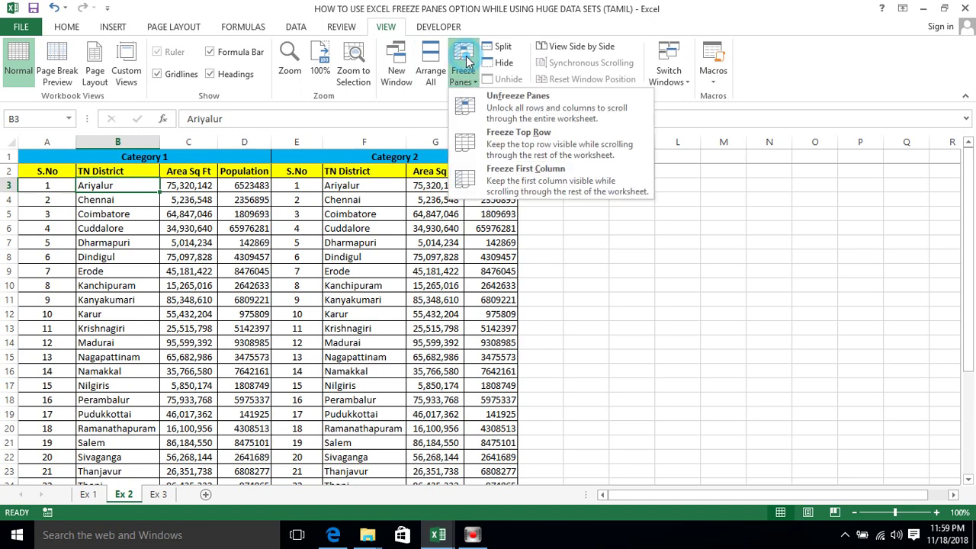
{"action": "left_click", "coordinate": [504, 109]}
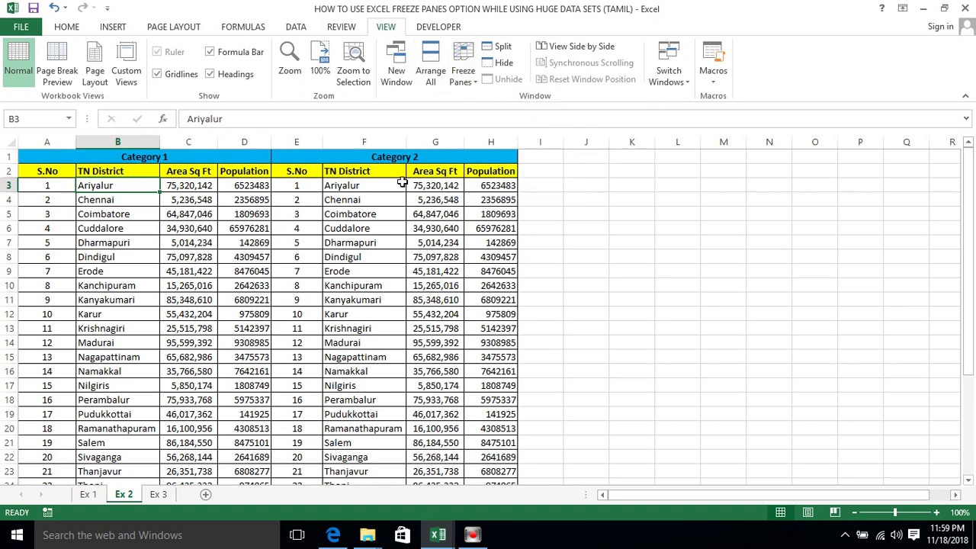
{"action": "left_click", "coordinate": [27, 187]}
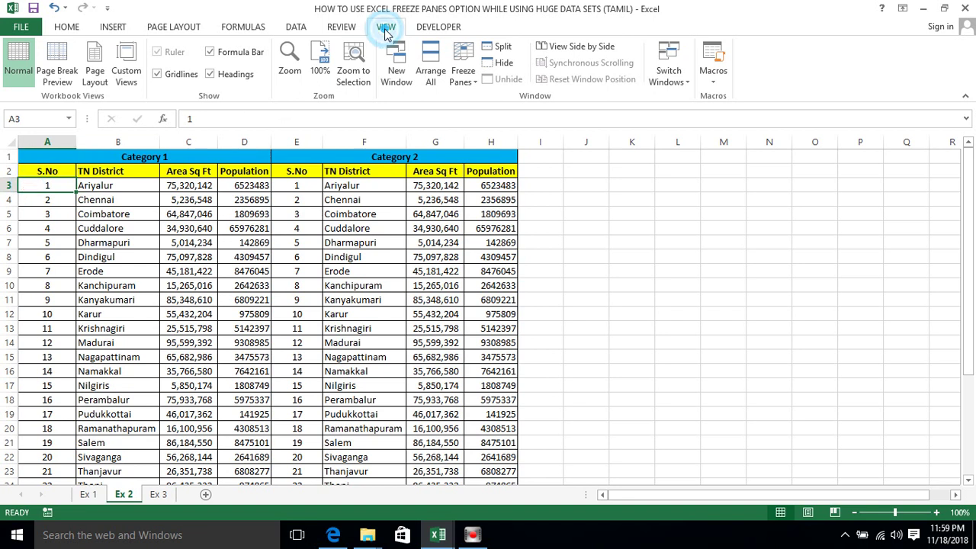
{"action": "left_click", "coordinate": [463, 75]}
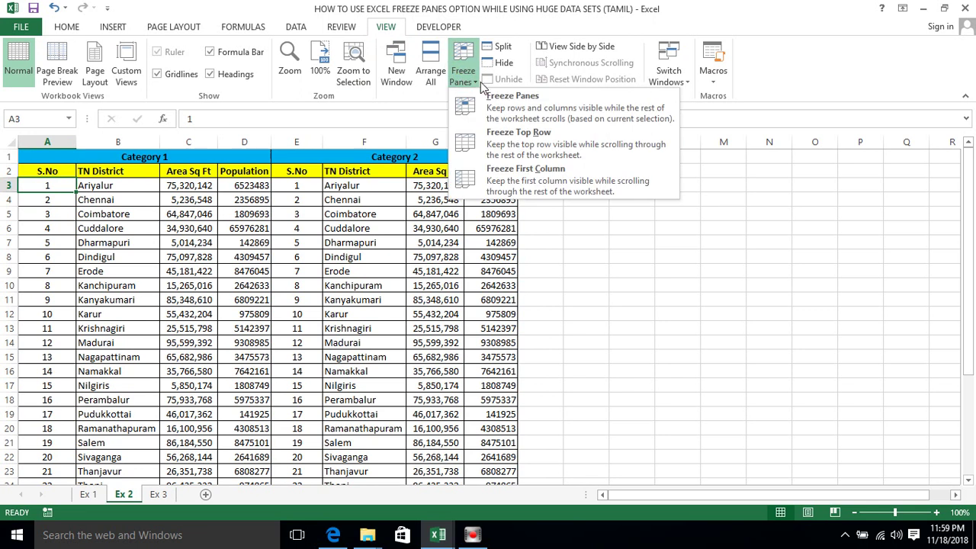
{"action": "left_click", "coordinate": [503, 99]}
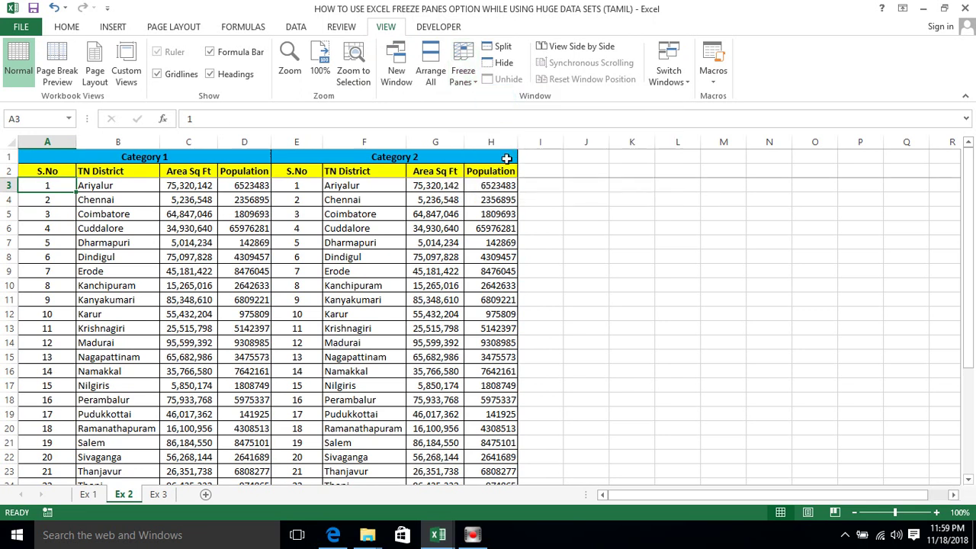
Scroll the Population column and return with Ctrl+Home to check both heading rows stay
{"action": "left_click", "coordinate": [540, 184]}
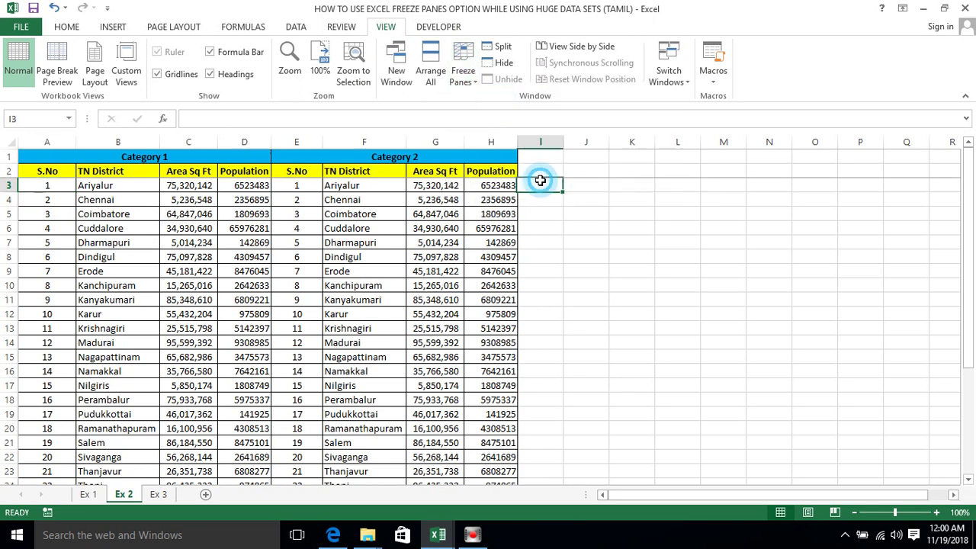
{"action": "left_click", "coordinate": [507, 168]}
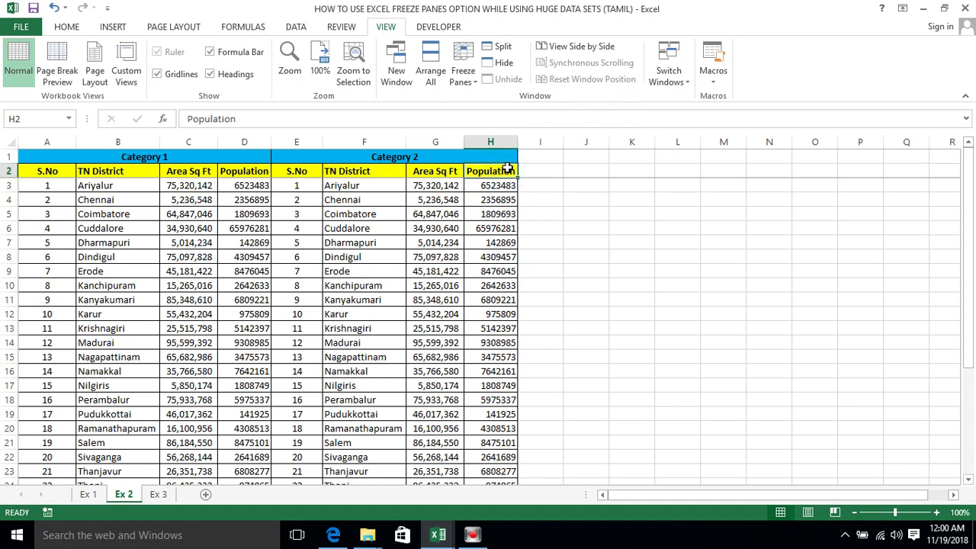
{"action": "left_click", "coordinate": [244, 254]}
{"action": "key", "text": "Down"}
{"action": "key", "text": "Down"}
{"action": "key", "text": "Down"}
{"action": "key", "text": "Down"}
{"action": "key", "text": "Down"}
{"action": "key", "text": "Down"}
{"action": "key", "text": "Down"}
{"action": "key", "text": "Down"}
{"action": "key", "text": "Down"}
{"action": "key", "text": "Down"}
{"action": "key", "text": "Up"}
{"action": "key", "text": "Up"}
{"action": "key", "text": "Up"}
{"action": "key", "text": "Up"}
{"action": "key", "text": "Up"}
{"action": "key", "text": "Up"}
{"action": "key", "text": "Up"}
{"action": "key", "text": "ctrl+Home"}
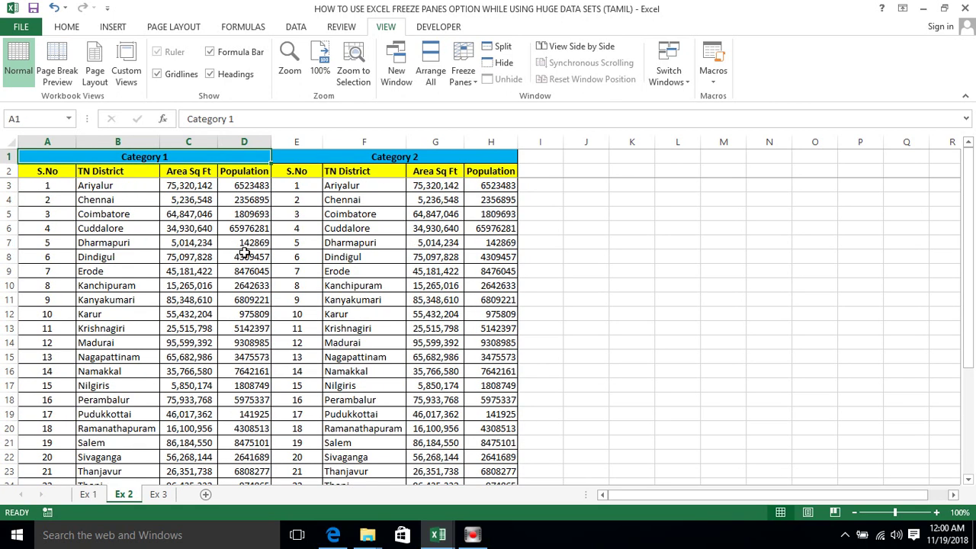
Unfreeze Ex 2, then select row 3 and freeze all rows above it
{"action": "left_click", "coordinate": [463, 70]}
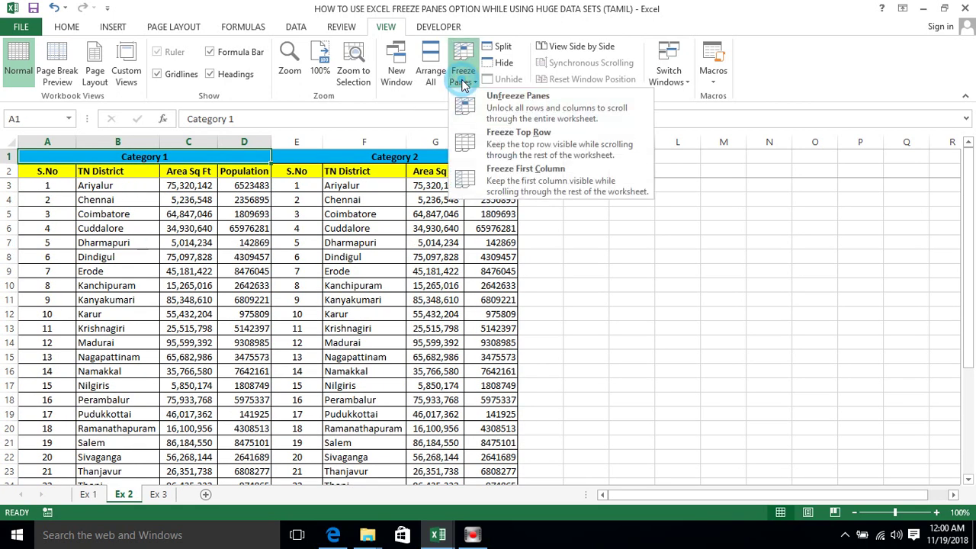
{"action": "left_click", "coordinate": [499, 100]}
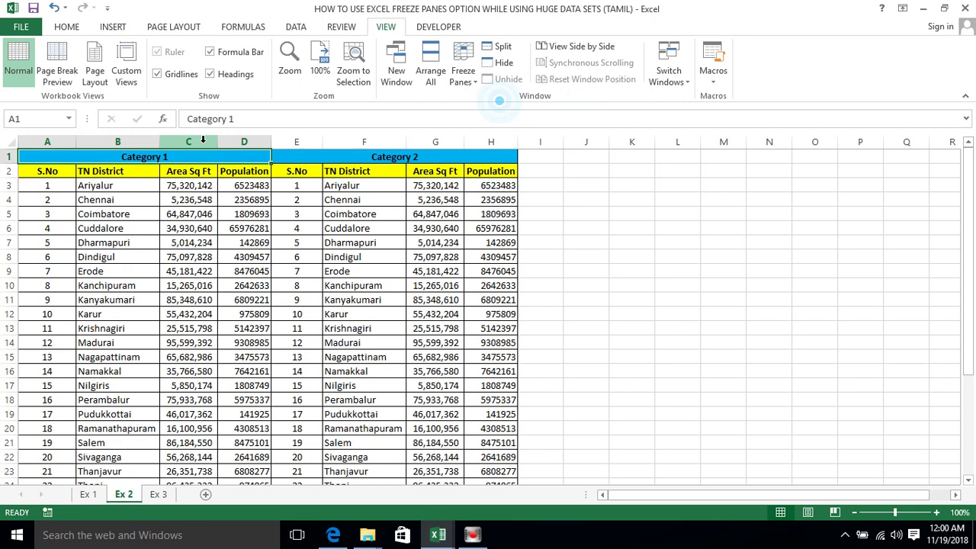
{"action": "left_click", "coordinate": [9, 185]}
{"action": "left_click", "coordinate": [463, 70]}
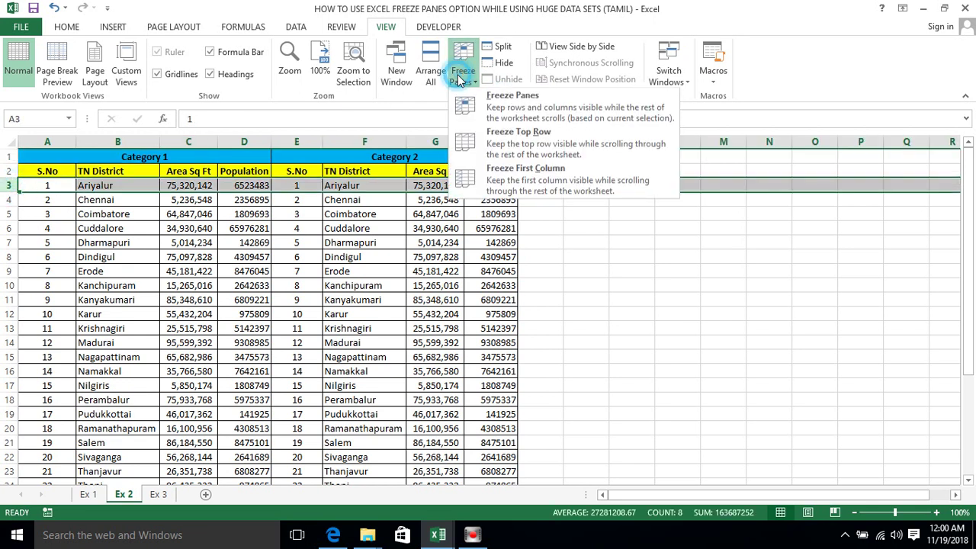
{"action": "left_click", "coordinate": [519, 104]}
Scroll down and up column F to confirm the Category and heading rows stay visible
{"action": "left_click", "coordinate": [345, 199]}
{"action": "key", "text": "Down"}
{"action": "key", "text": "Down"}
{"action": "key", "text": "Down"}
{"action": "key", "text": "Down"}
{"action": "key", "text": "Down"}
{"action": "key", "text": "Down"}
{"action": "key", "text": "Down"}
{"action": "key", "text": "Down"}
{"action": "key", "text": "Down"}
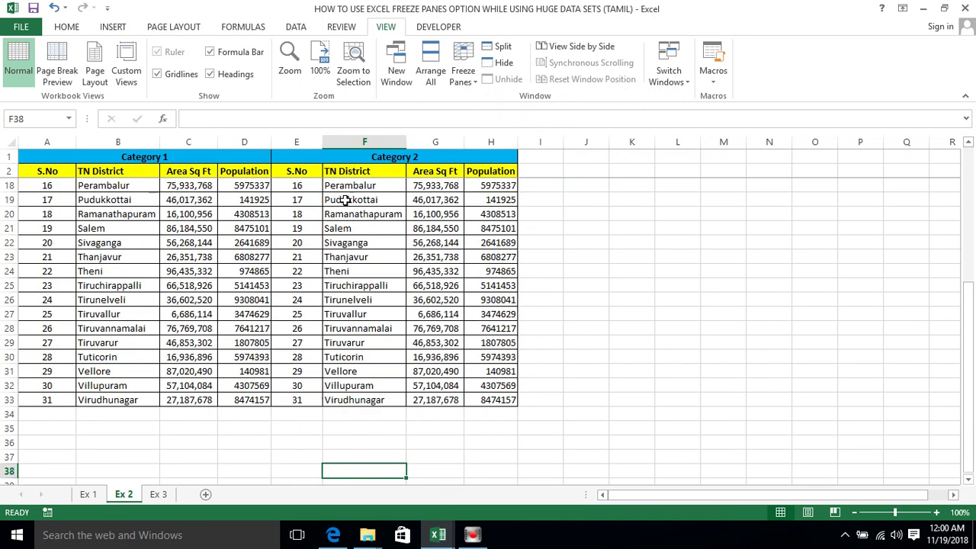
{"action": "key", "text": "Down"}
{"action": "key", "text": "Up"}
{"action": "key", "text": "Up"}
{"action": "key", "text": "Up"}
{"action": "key", "text": "Up"}
{"action": "key", "text": "Up"}
{"action": "key", "text": "Up"}
{"action": "key", "text": "Up"}
{"action": "key", "text": "Up"}
{"action": "key", "text": "Up"}
{"action": "key", "text": "Down"}
{"action": "key", "text": "Down"}
{"action": "key", "text": "Down"}
{"action": "key", "text": "Down"}
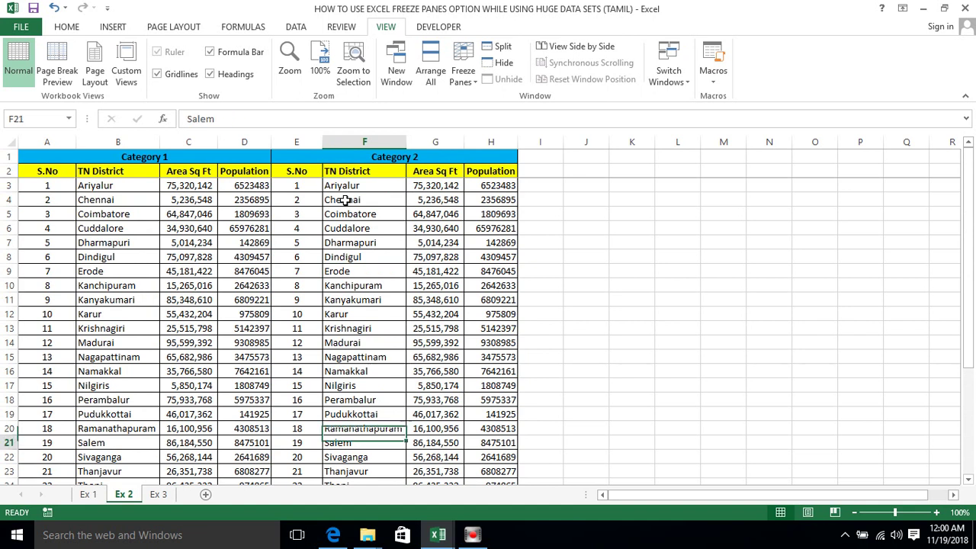
{"action": "key", "text": "Down"}
{"action": "key", "text": "Down"}
{"action": "key", "text": "Down"}
{"action": "key", "text": "Down"}
{"action": "key", "text": "Down"}
{"action": "key", "text": "Down"}
{"action": "key", "text": "Up"}
{"action": "key", "text": "Up"}
{"action": "key", "text": "Up"}
{"action": "key", "text": "Up"}
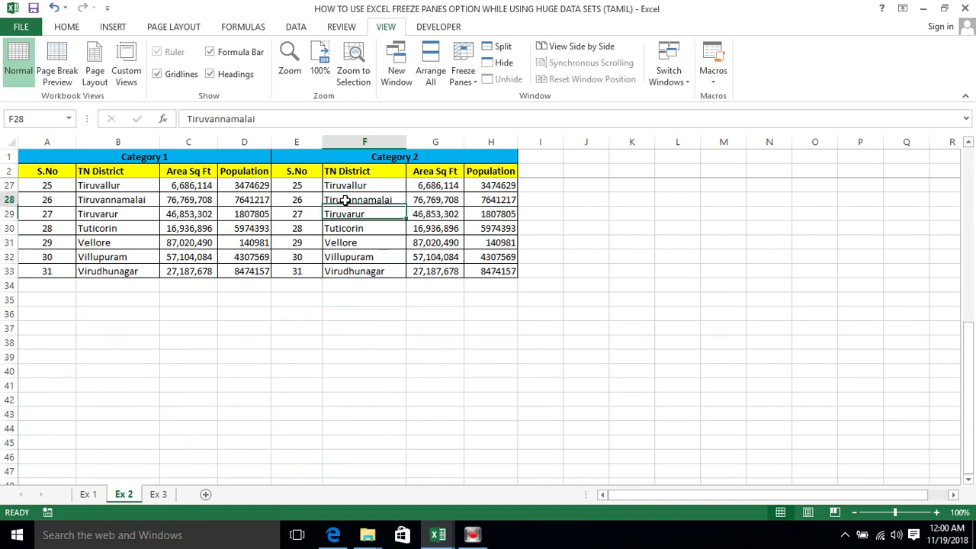
{"action": "key", "text": "Up"}
{"action": "key", "text": "Up"}
{"action": "key", "text": "Up"}
{"action": "key", "text": "Up"}
{"action": "key", "text": "Up"}
{"action": "key", "text": "Up"}
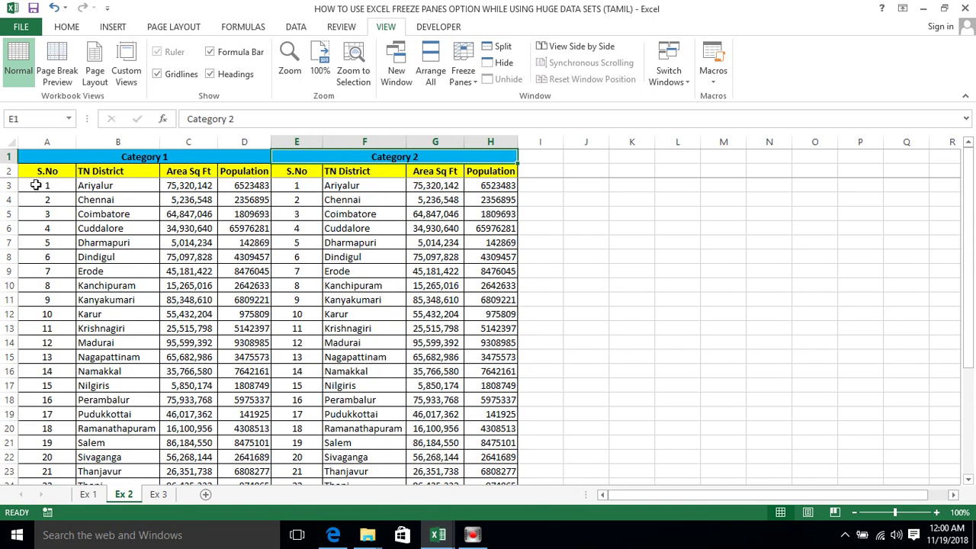
Select cell A3 and remove the freeze from the Ex 2 sheet
{"action": "left_click", "coordinate": [37, 185]}
{"action": "left_click", "coordinate": [463, 70]}
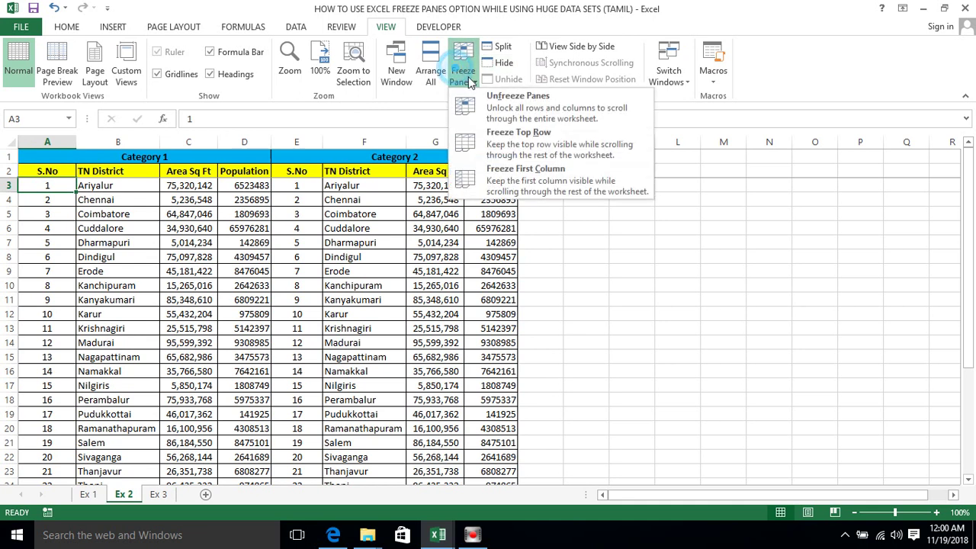
{"action": "left_click", "coordinate": [490, 107]}
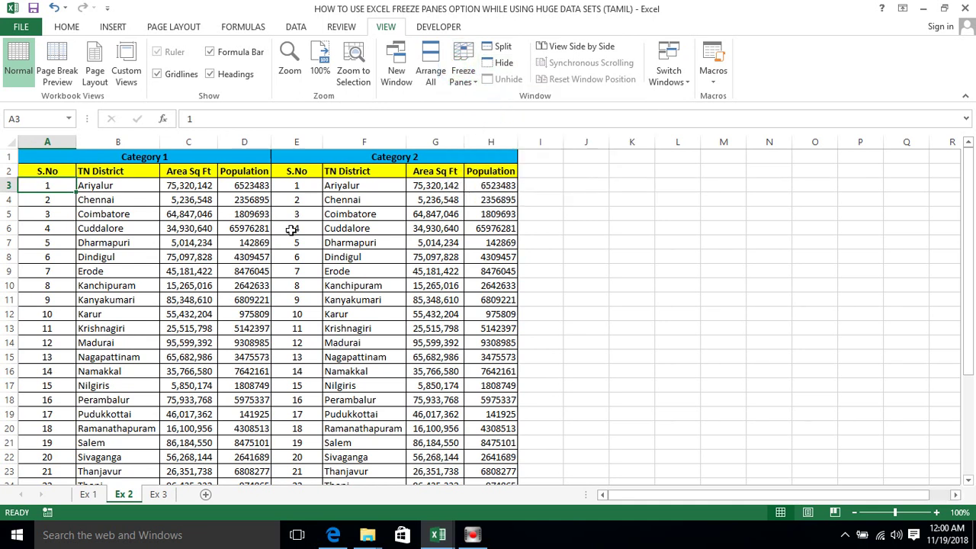
Switch to Ex 3, select the Category-1 label cell, and show the Freeze Panes options
{"action": "left_click", "coordinate": [159, 494]}
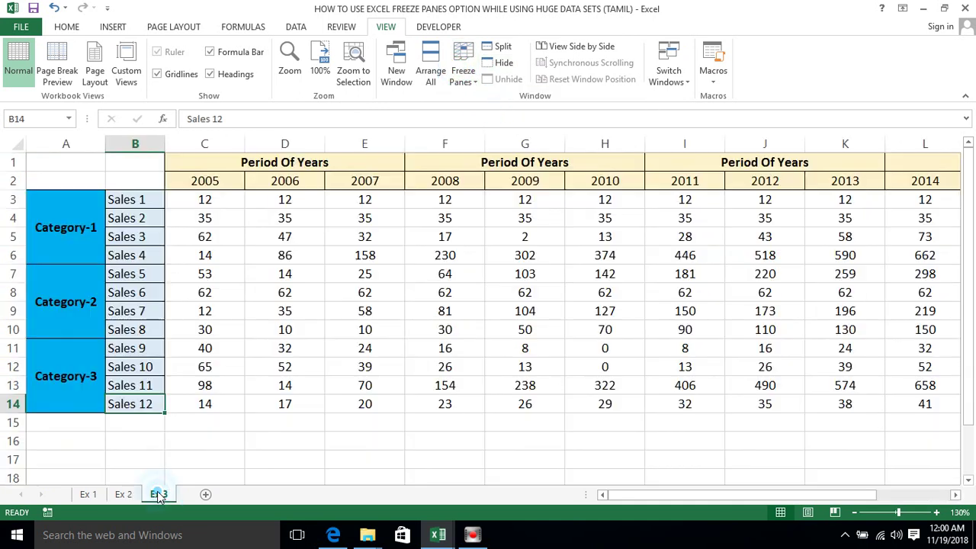
{"action": "left_click", "coordinate": [194, 242]}
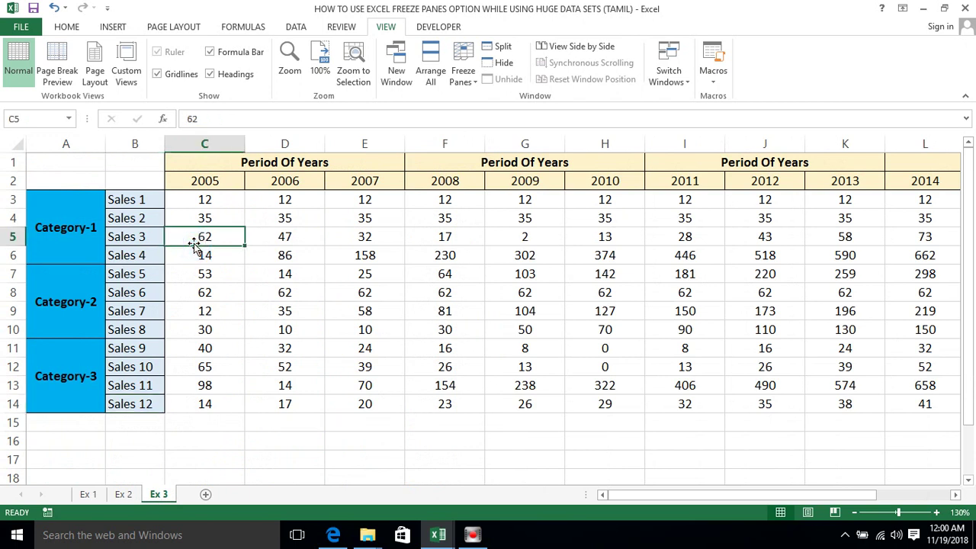
{"action": "left_click", "coordinate": [64, 217]}
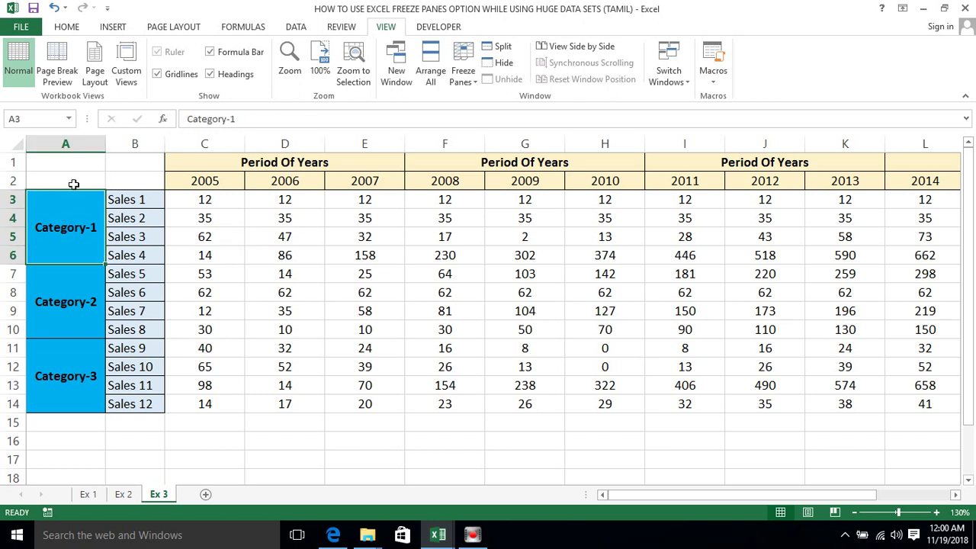
{"action": "left_click", "coordinate": [73, 138]}
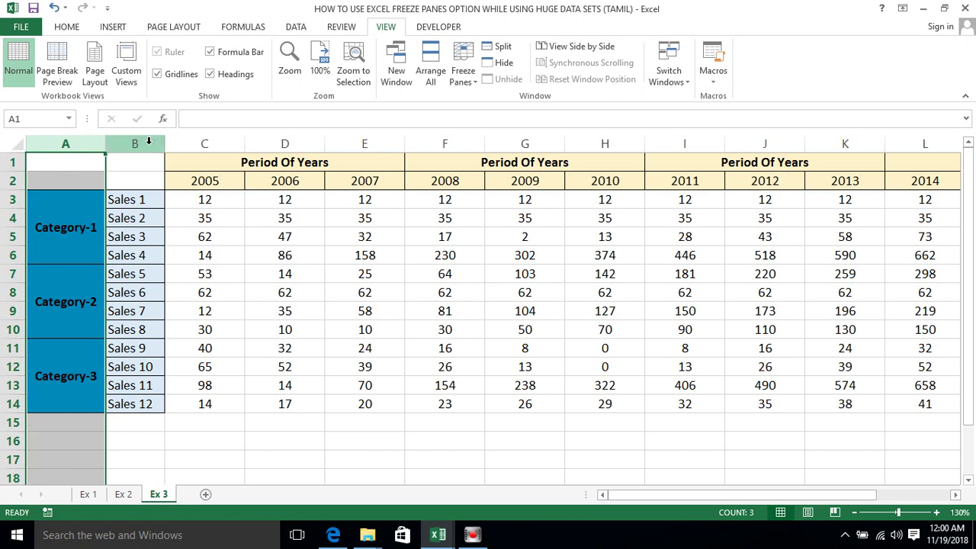
{"action": "left_click", "coordinate": [147, 142]}
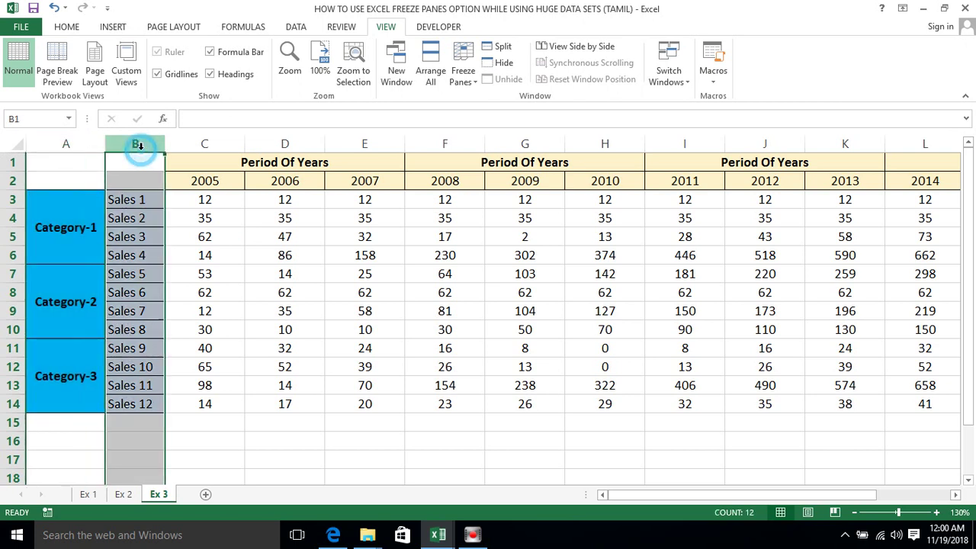
{"action": "left_click", "coordinate": [120, 237]}
{"action": "left_click", "coordinate": [64, 224]}
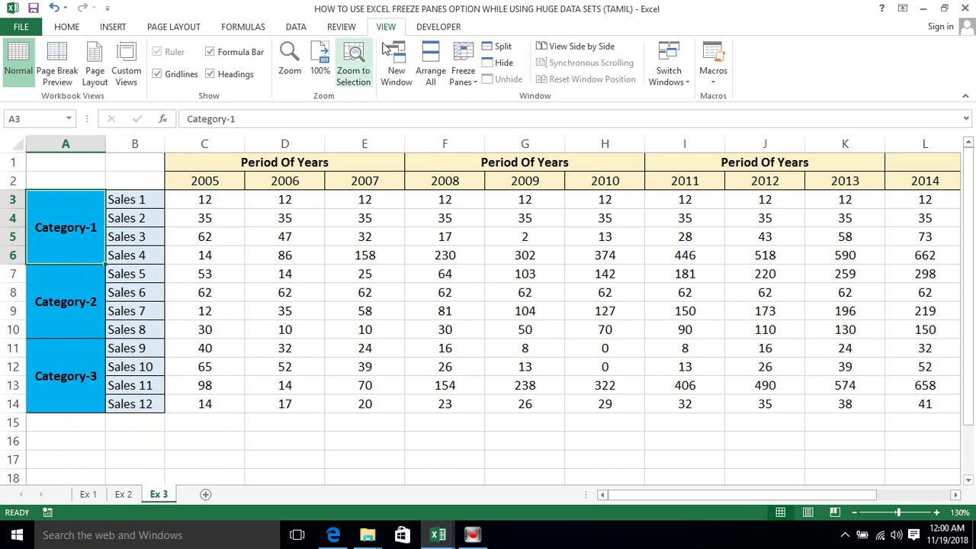
{"action": "left_click", "coordinate": [460, 67]}
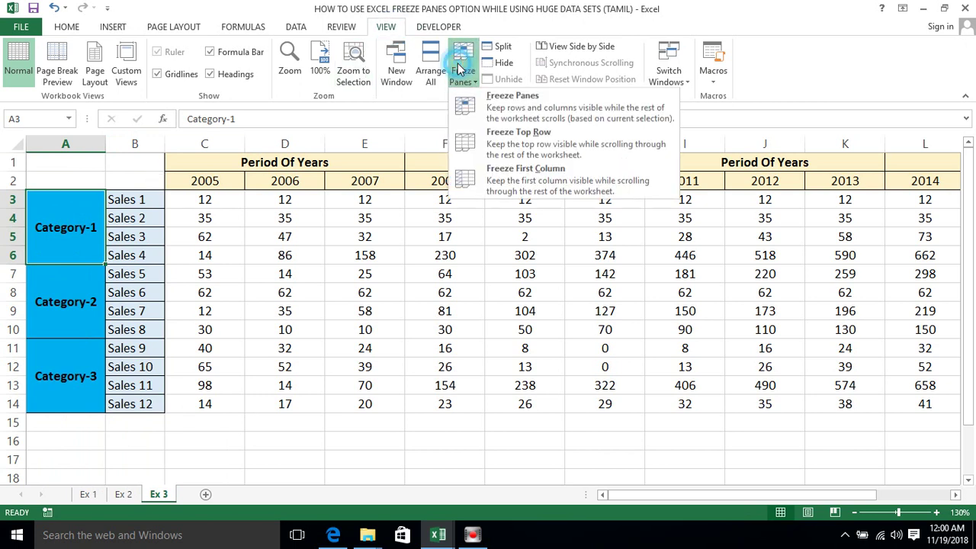
Freeze the first column of Ex 3 and move along row 10 to confirm Category labels stay put
{"action": "left_click", "coordinate": [501, 176]}
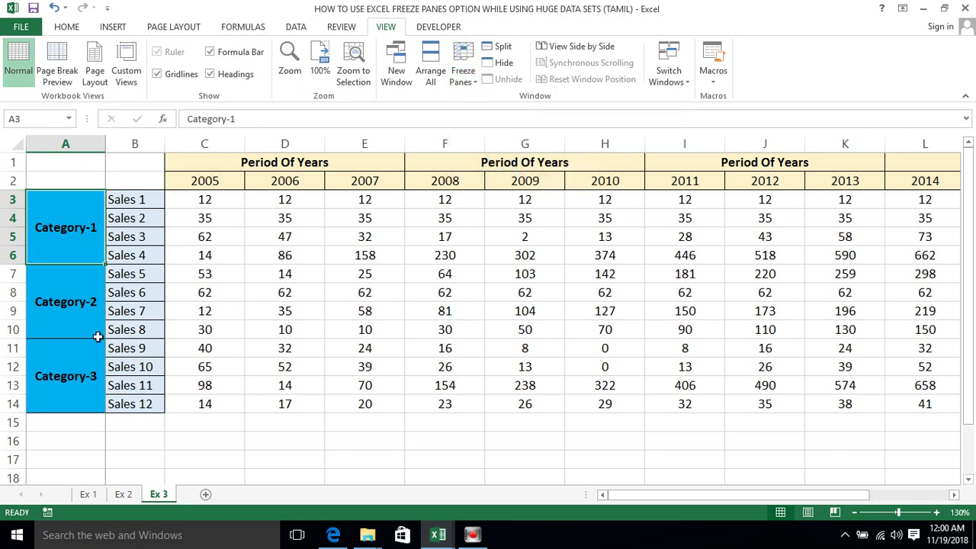
{"action": "left_click", "coordinate": [122, 330]}
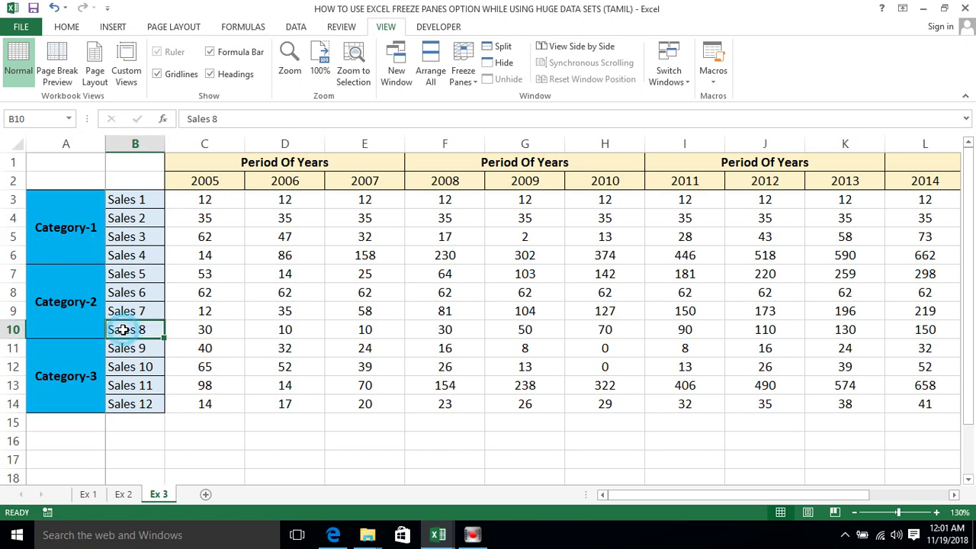
{"action": "key", "text": "Right"}
{"action": "key", "text": "Right"}
{"action": "key", "text": "Right"}
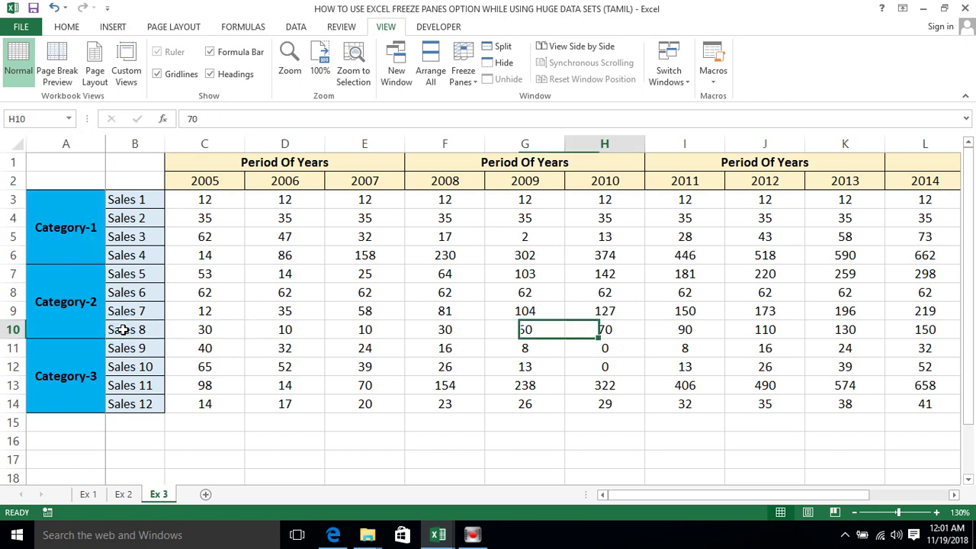
{"action": "key", "text": "Right"}
{"action": "key", "text": "Right"}
{"action": "key", "text": "Right"}
{"action": "key", "text": "Right"}
{"action": "key", "text": "Right"}
{"action": "key", "text": "Right"}
{"action": "key", "text": "Right"}
{"action": "key", "text": "Right"}
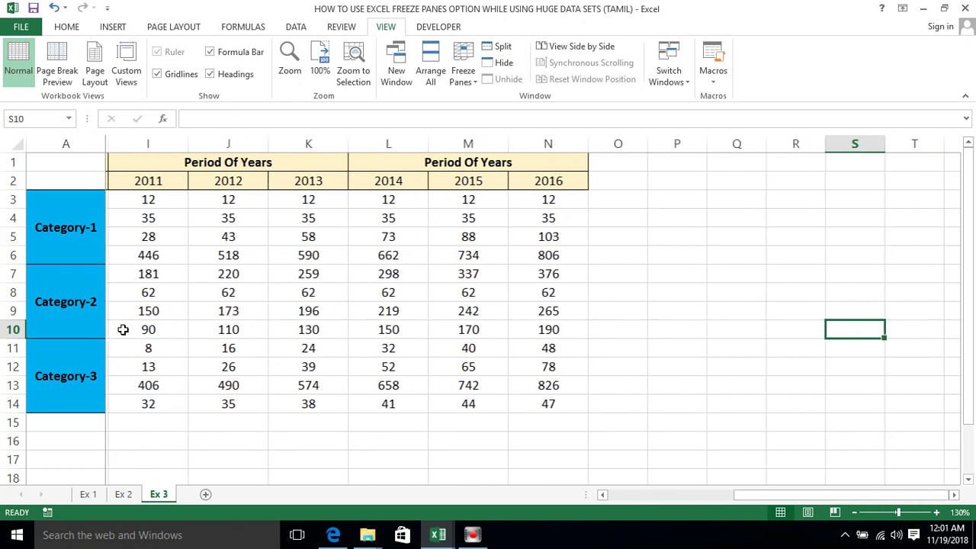
{"action": "key", "text": "Left"}
{"action": "key", "text": "Left"}
{"action": "key", "text": "Left"}
{"action": "key", "text": "Left"}
{"action": "key", "text": "Left"}
{"action": "key", "text": "Left"}
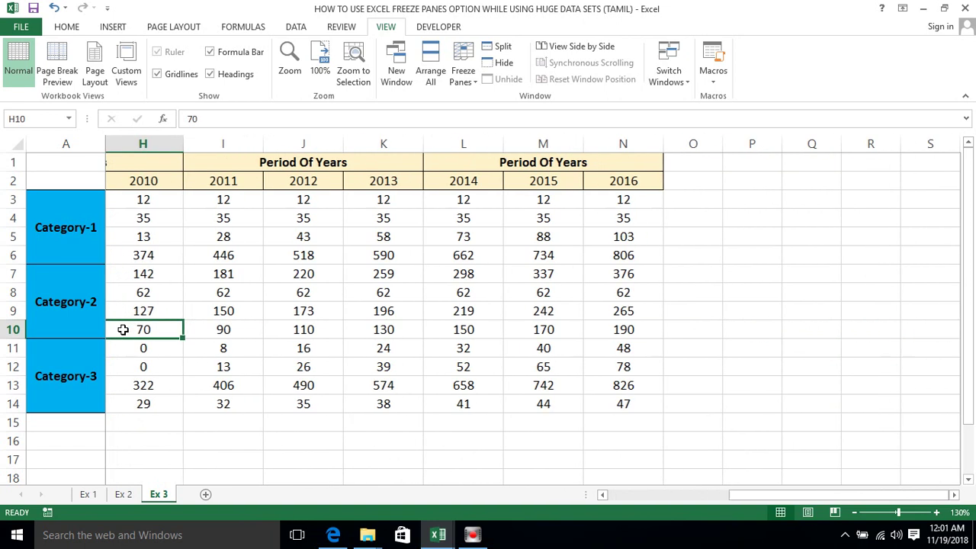
{"action": "key", "text": "Left"}
{"action": "key", "text": "Left"}
{"action": "key", "text": "Left"}
{"action": "key", "text": "Left"}
{"action": "key", "text": "Left"}
{"action": "key", "text": "Left"}
{"action": "key", "text": "Left"}
{"action": "key", "text": "Right"}
{"action": "key", "text": "Right"}
{"action": "key", "text": "Right"}
{"action": "key", "text": "Right"}
{"action": "key", "text": "Right"}
{"action": "key", "text": "Right"}
{"action": "key", "text": "Right"}
{"action": "key", "text": "Right"}
{"action": "key", "text": "Right"}
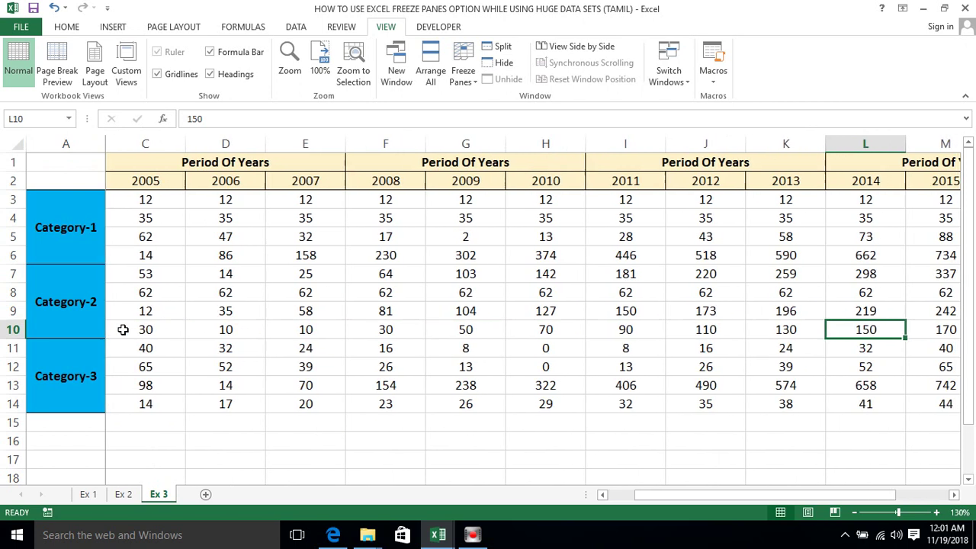
{"action": "key", "text": "Left"}
{"action": "key", "text": "Left"}
{"action": "key", "text": "Left"}
{"action": "key", "text": "Home"}
{"action": "left_click", "coordinate": [123, 330]}
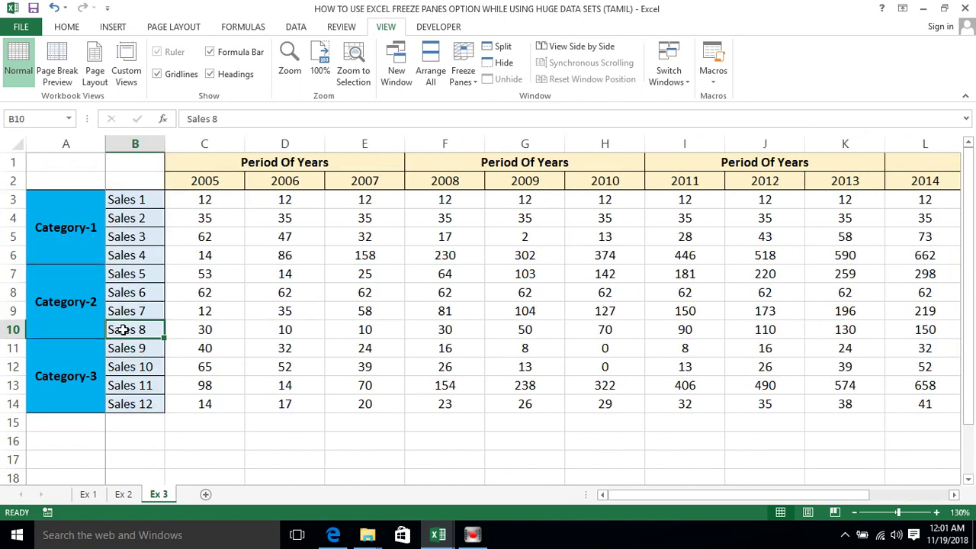
{"action": "left_click", "coordinate": [82, 232]}
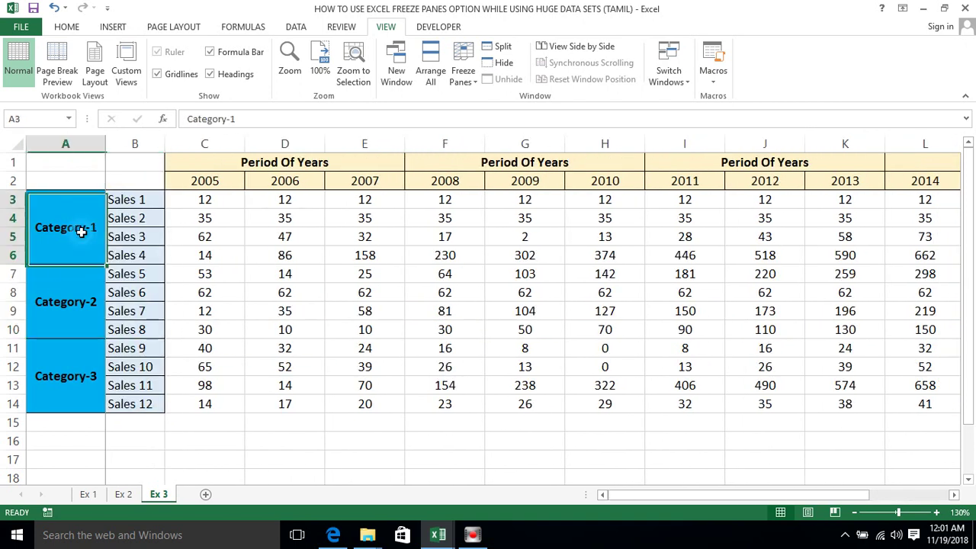
Unfreeze Ex 3, then freeze panes from the first Period Of Years cell to lock columns A and B
{"action": "left_click", "coordinate": [463, 72]}
{"action": "left_click", "coordinate": [501, 105]}
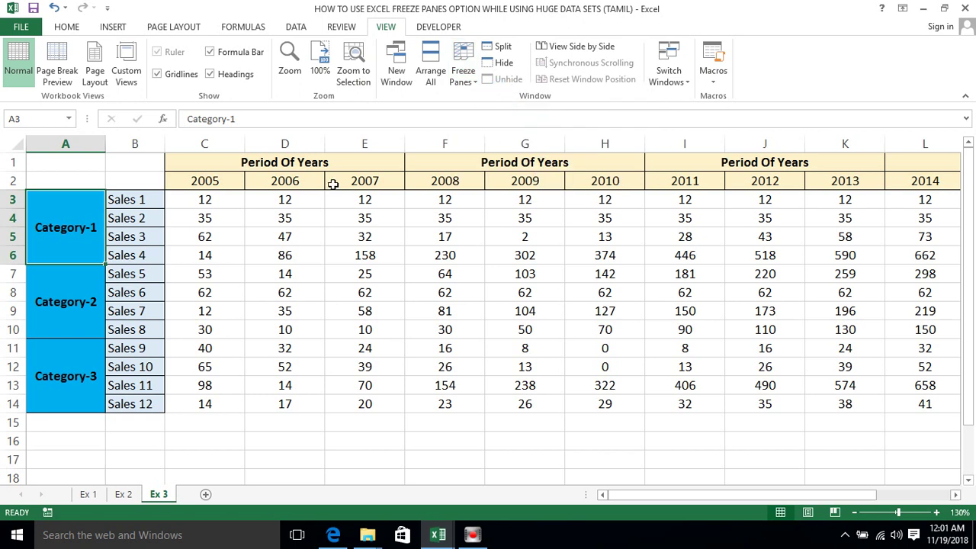
{"action": "left_click", "coordinate": [135, 144]}
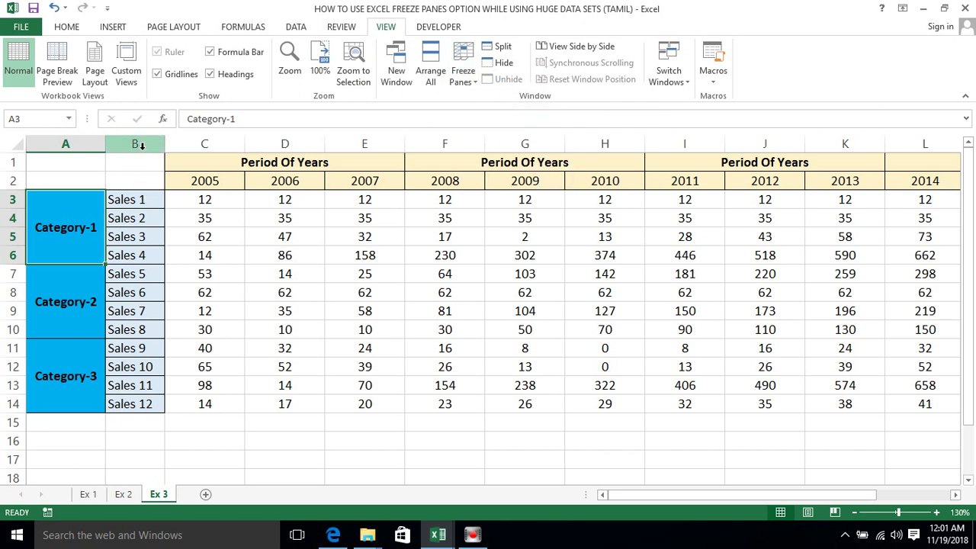
{"action": "left_click_drag", "start_coordinate": [84, 144], "coordinate": [136, 144]}
{"action": "left_click", "coordinate": [136, 143]}
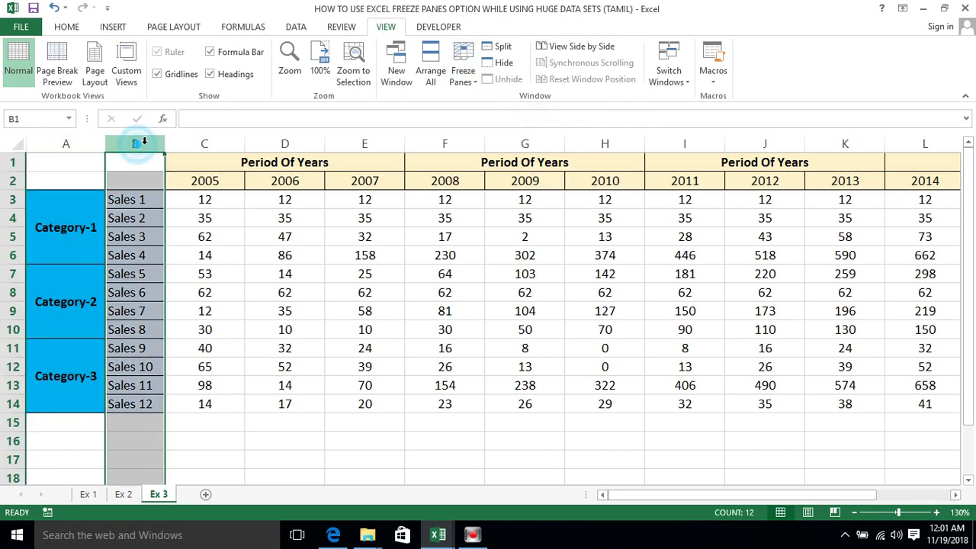
{"action": "left_click", "coordinate": [176, 201]}
{"action": "left_click", "coordinate": [195, 162]}
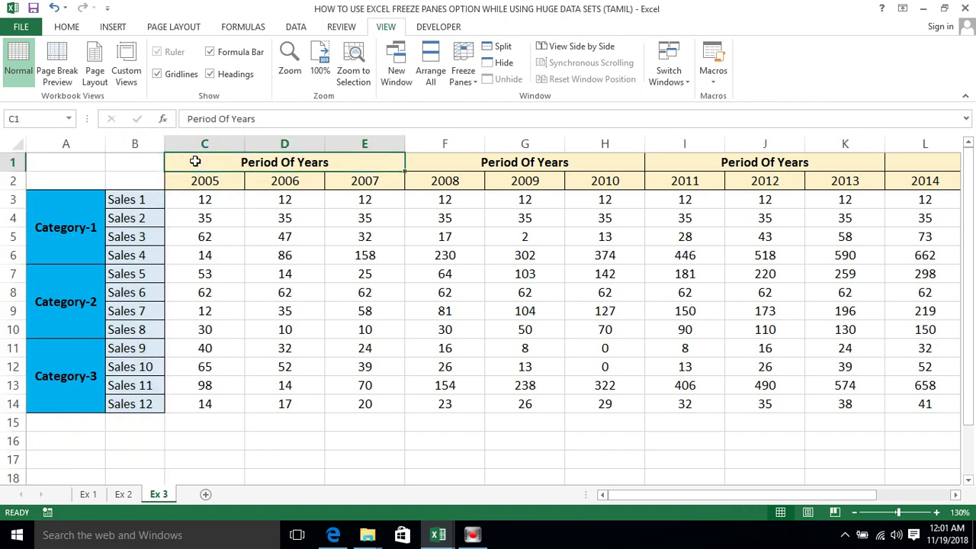
{"action": "left_click", "coordinate": [463, 73]}
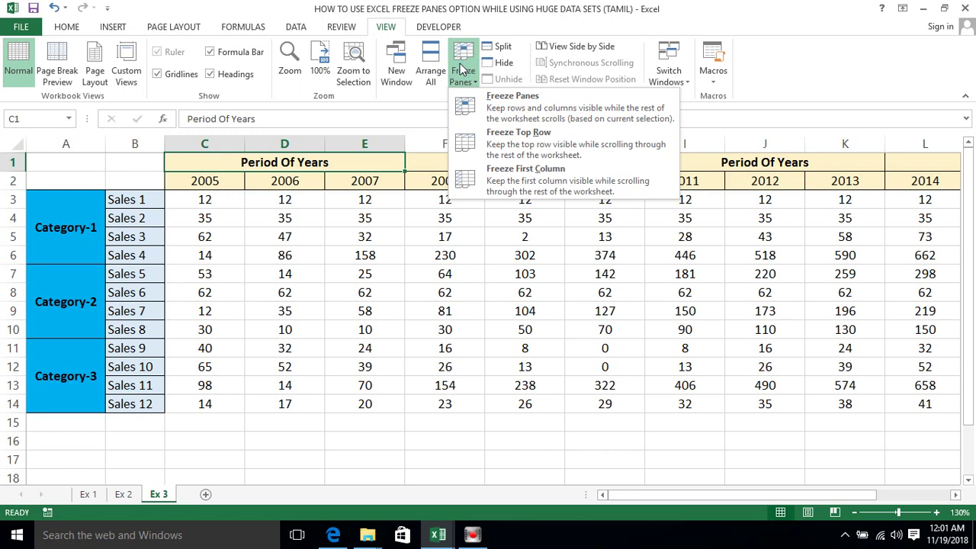
{"action": "left_click", "coordinate": [496, 111]}
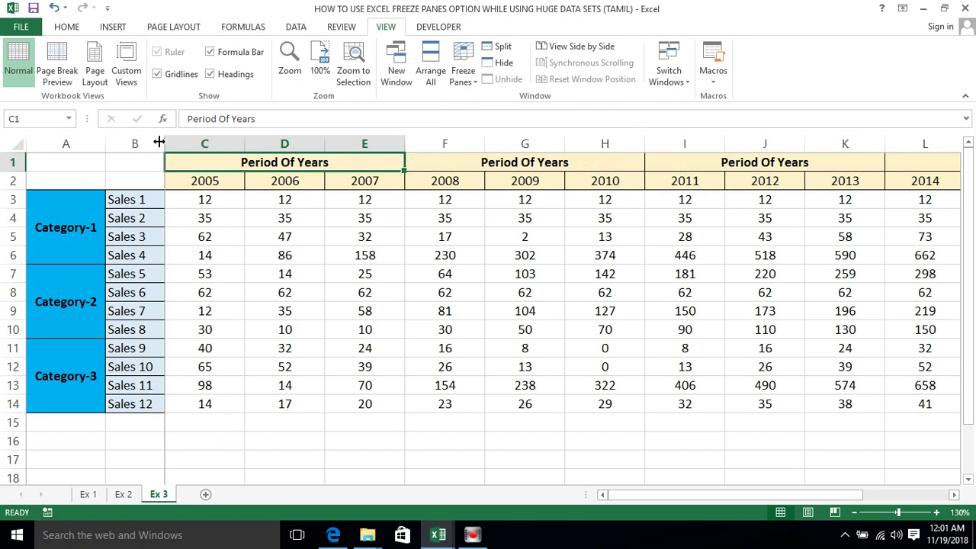
Move right and back along row 5 to confirm columns A and B stay visible
{"action": "left_click", "coordinate": [157, 189]}
{"action": "left_click", "coordinate": [181, 241]}
{"action": "key", "text": "Right"}
{"action": "key", "text": "Right"}
{"action": "key", "text": "Right"}
{"action": "key", "text": "Right"}
{"action": "key", "text": "Right"}
{"action": "key", "text": "Right"}
{"action": "key", "text": "Right"}
{"action": "key", "text": "Right"}
{"action": "key", "text": "Right"}
{"action": "key", "text": "Left"}
{"action": "key", "text": "Left"}
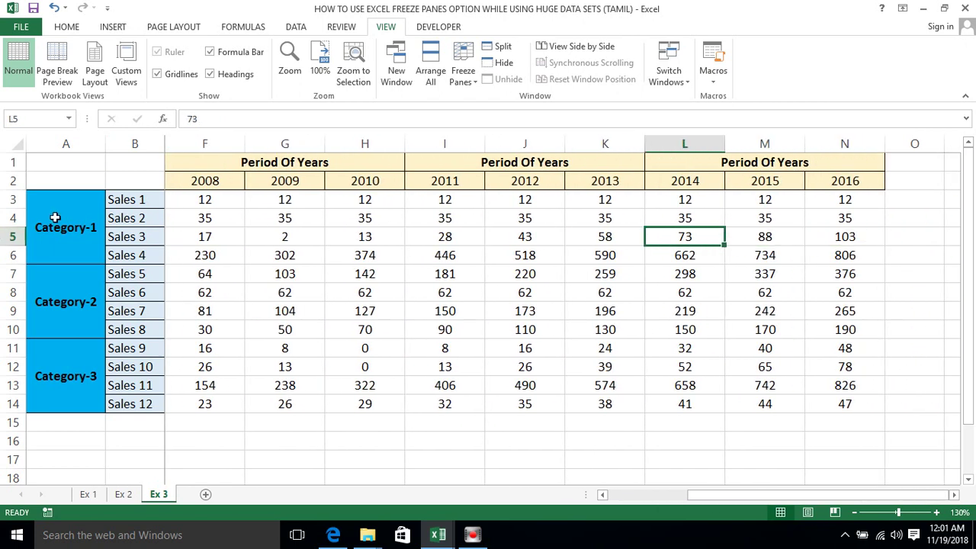
{"action": "left_click", "coordinate": [81, 144]}
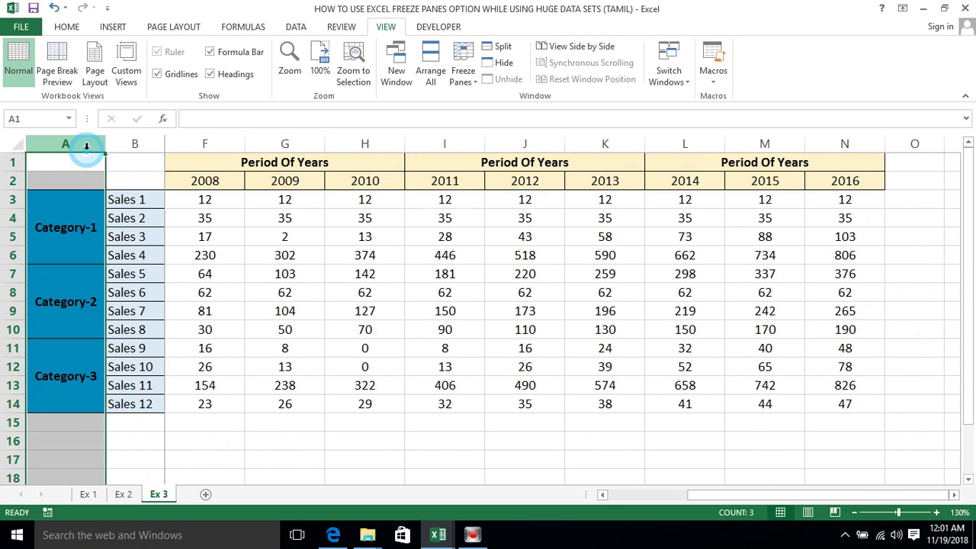
{"action": "left_click", "coordinate": [137, 144]}
{"action": "left_click", "coordinate": [166, 238]}
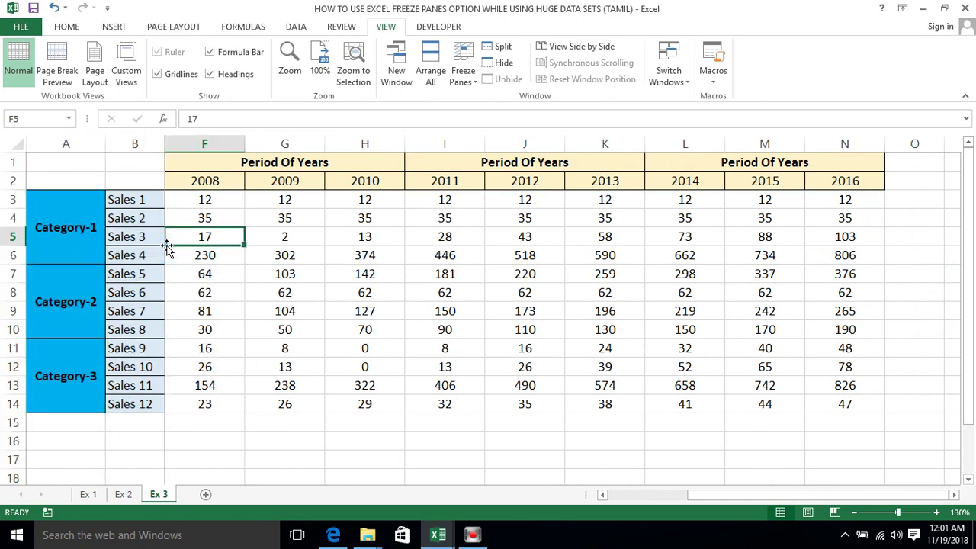
{"action": "key", "text": "Right"}
{"action": "key", "text": "Right"}
{"action": "key", "text": "Right"}
{"action": "key", "text": "Right"}
{"action": "key", "text": "Right"}
{"action": "key", "text": "Right"}
{"action": "key", "text": "Right"}
{"action": "key", "text": "Right"}
{"action": "key", "text": "Right"}
{"action": "key", "text": "Right"}
{"action": "key", "text": "Left"}
{"action": "key", "text": "Left"}
{"action": "key", "text": "Left"}
{"action": "key", "text": "Left"}
{"action": "key", "text": "Home"}
{"action": "key", "text": "Right"}
{"action": "key", "text": "Right"}
{"action": "key", "text": "Left"}
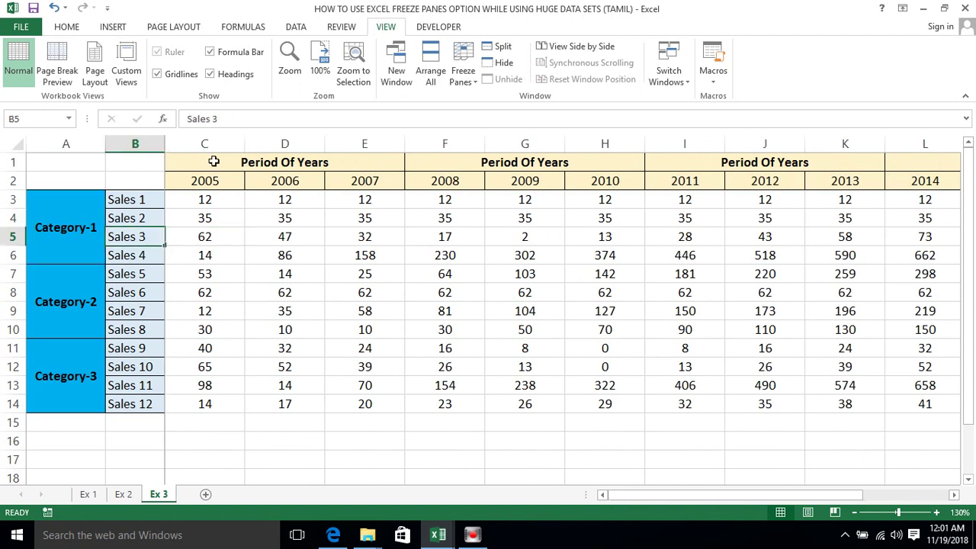
{"action": "left_click", "coordinate": [185, 170]}
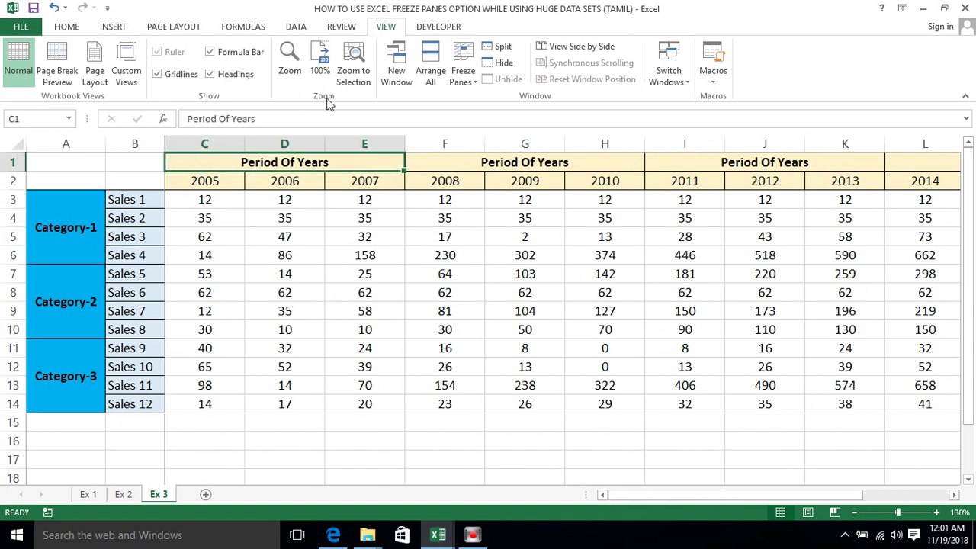
Unfreeze all rows and columns on the Ex 3 sheet
{"action": "left_click", "coordinate": [461, 73]}
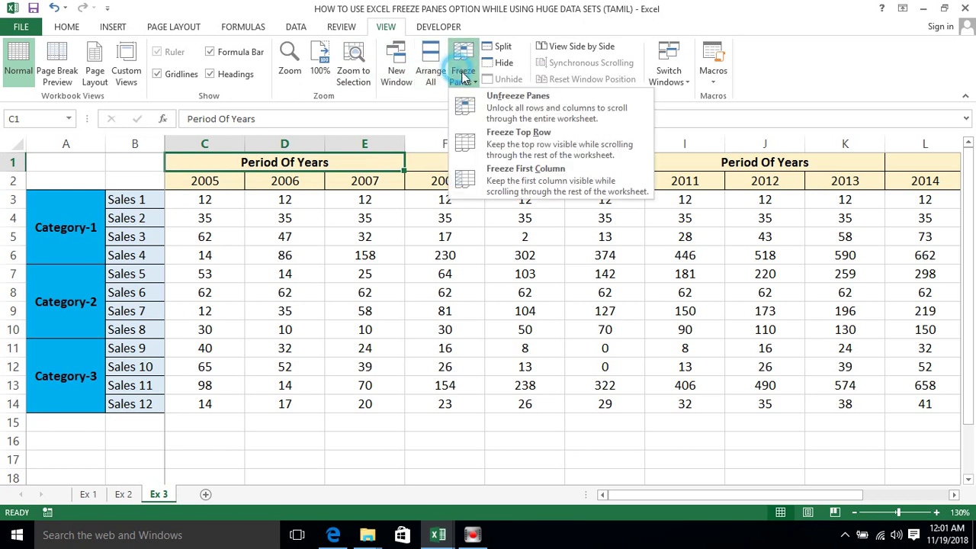
{"action": "left_click", "coordinate": [502, 107]}
{"action": "left_click", "coordinate": [320, 196]}
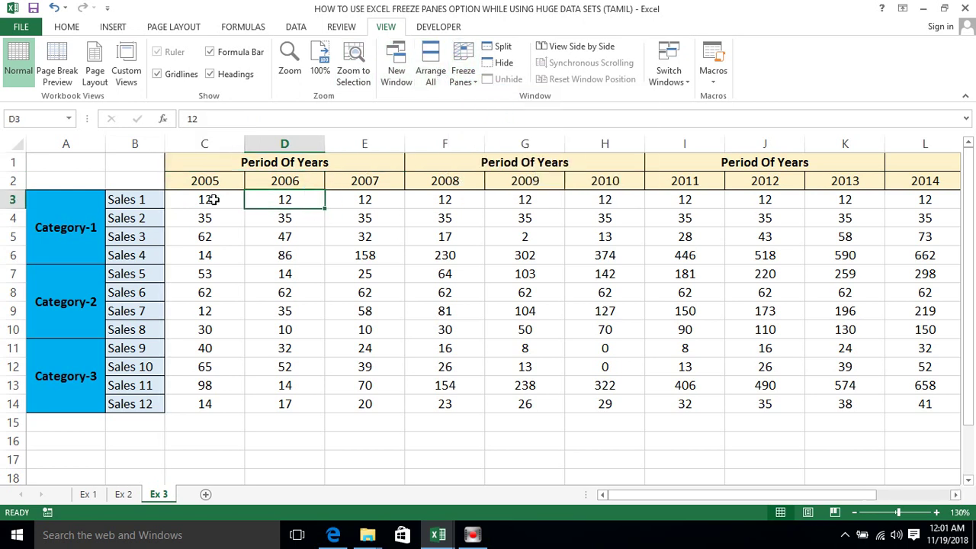
Select column B and row 2, then return to cell A1
{"action": "left_click", "coordinate": [134, 143]}
{"action": "left_click_drag", "start_coordinate": [107, 145], "coordinate": [19, 177]}
{"action": "left_click", "coordinate": [19, 178]}
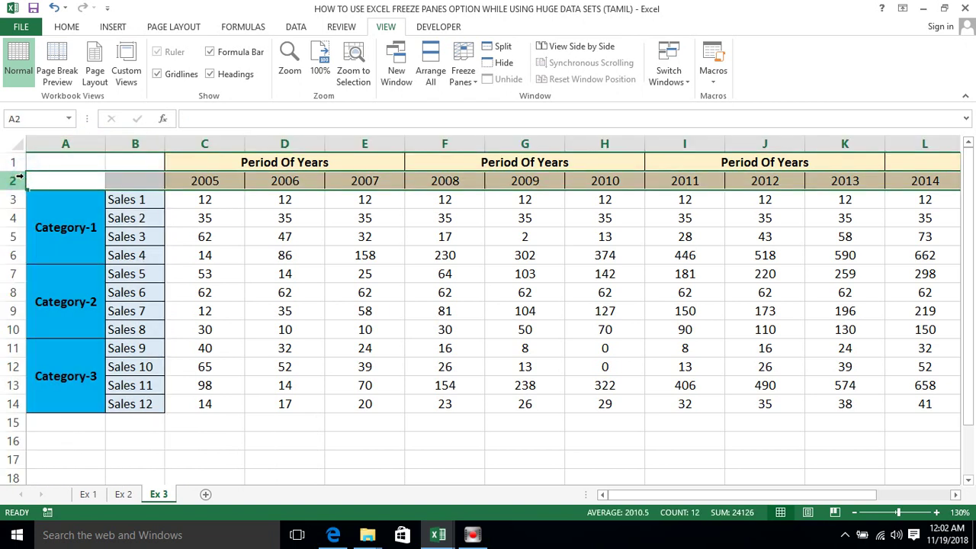
{"action": "key", "text": "Up"}
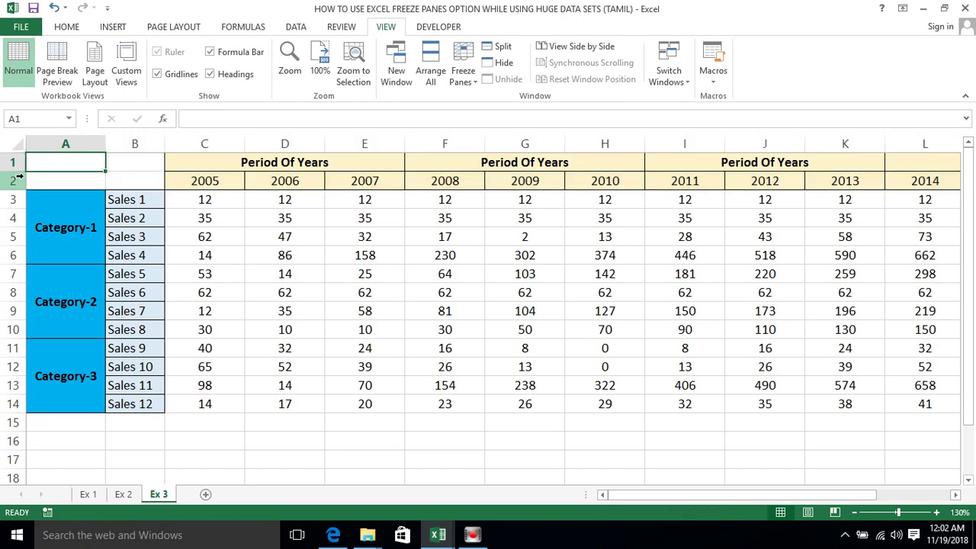
Select the Period Of Years heading cell C1, show the Freeze Panes options, then dismiss them
{"action": "left_click", "coordinate": [135, 173]}
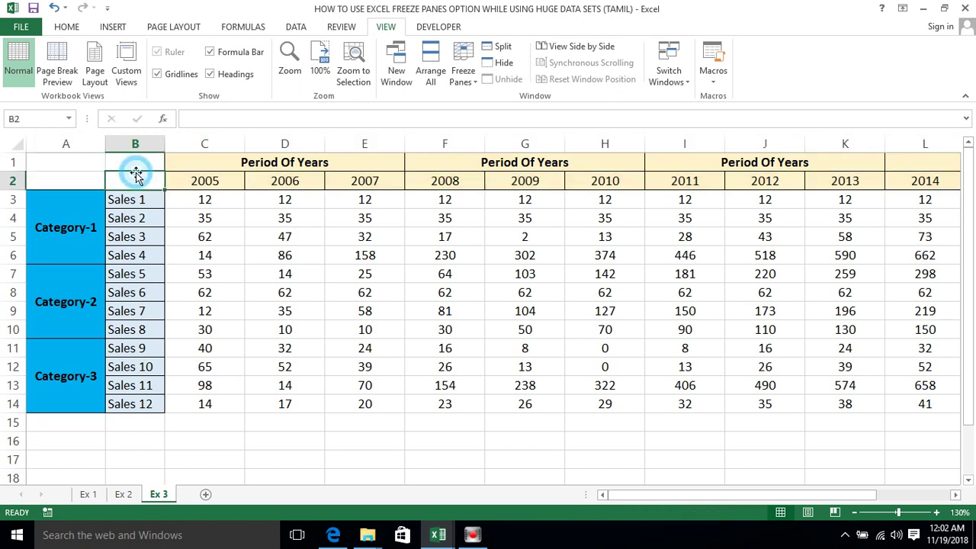
{"action": "left_click", "coordinate": [179, 169]}
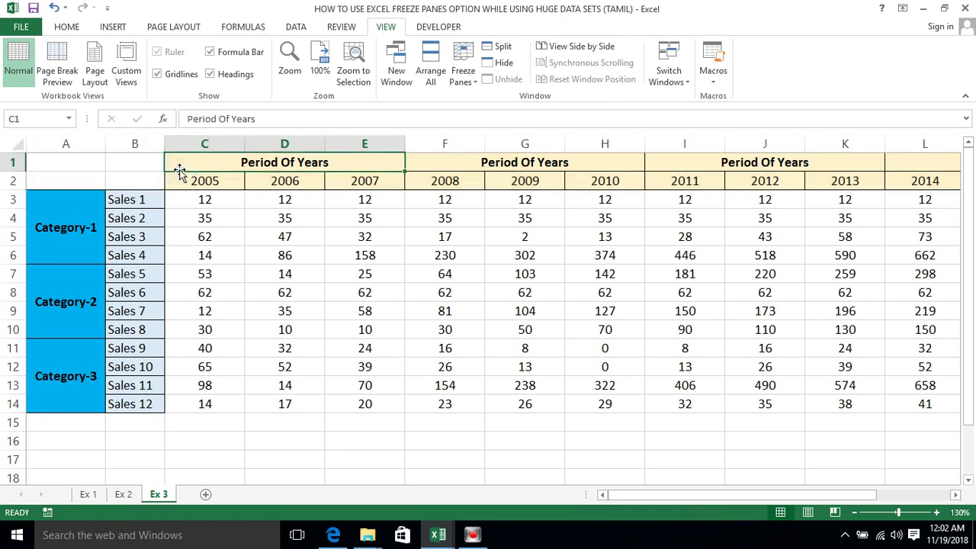
{"action": "left_click", "coordinate": [465, 76]}
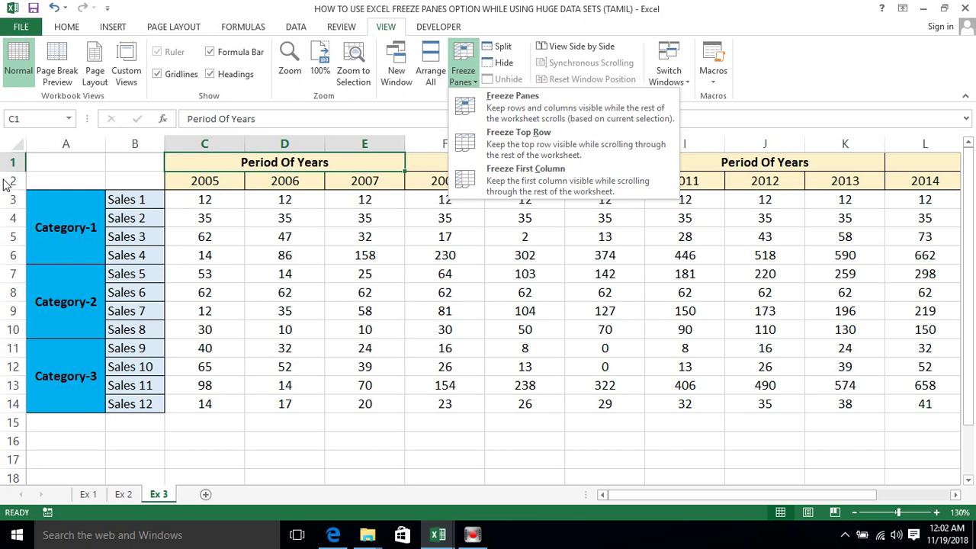
{"action": "left_click", "coordinate": [13, 202]}
Select row 3 and apply Freeze Panes to lock rows 1 and 2
{"action": "left_click", "coordinate": [13, 199]}
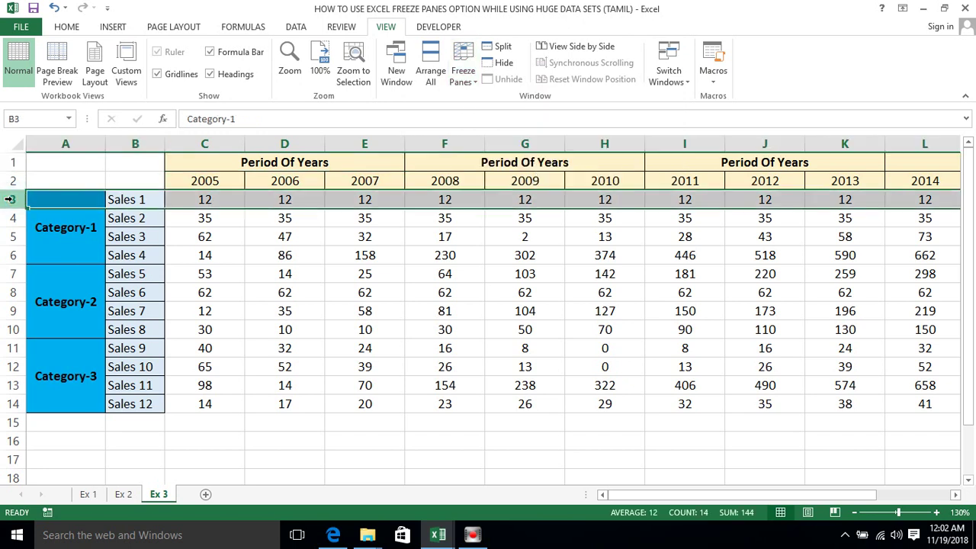
{"action": "left_click", "coordinate": [466, 72]}
{"action": "left_click", "coordinate": [504, 103]}
Test the frozen headings by moving from E5 down, up, right and left
{"action": "left_click", "coordinate": [361, 232]}
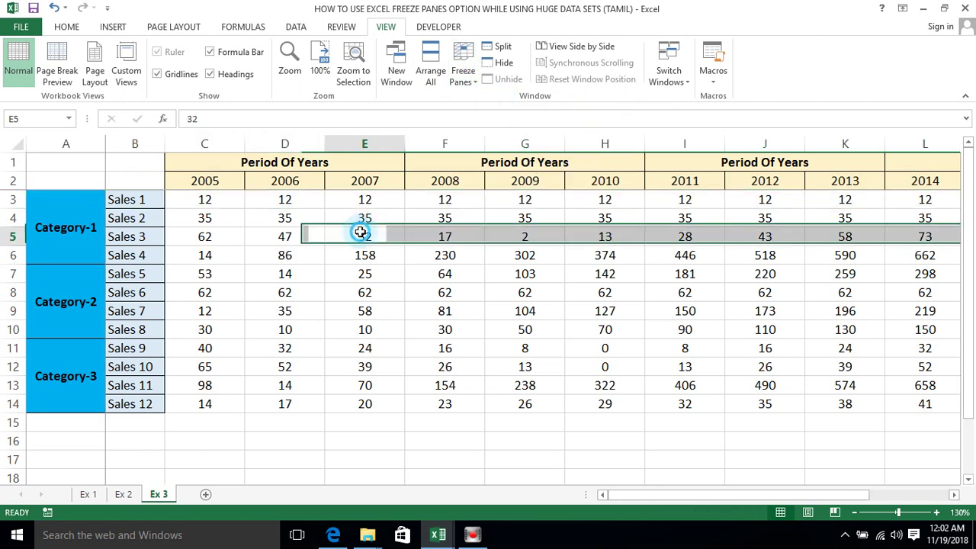
{"action": "key", "text": "Down"}
{"action": "key", "text": "Down"}
{"action": "key", "text": "Down"}
{"action": "key", "text": "Down"}
{"action": "key", "text": "Down"}
{"action": "key", "text": "Down"}
{"action": "key", "text": "Down"}
{"action": "key", "text": "Down"}
{"action": "key", "text": "Down"}
{"action": "key", "text": "Down"}
{"action": "key", "text": "Down"}
{"action": "key", "text": "Down"}
{"action": "key", "text": "Down"}
{"action": "key", "text": "Up"}
{"action": "key", "text": "Up"}
{"action": "key", "text": "Up"}
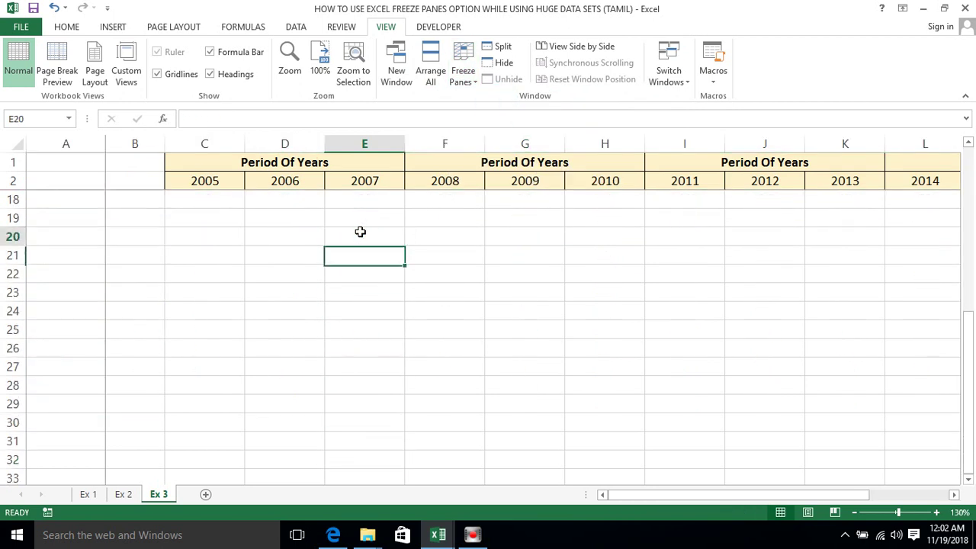
{"action": "key", "text": "Up"}
{"action": "key", "text": "Up"}
{"action": "key", "text": "Up"}
{"action": "key", "text": "Up"}
{"action": "key", "text": "Up"}
{"action": "key", "text": "Up"}
{"action": "key", "text": "Down"}
{"action": "key", "text": "Down"}
{"action": "key", "text": "Down"}
{"action": "key", "text": "Right"}
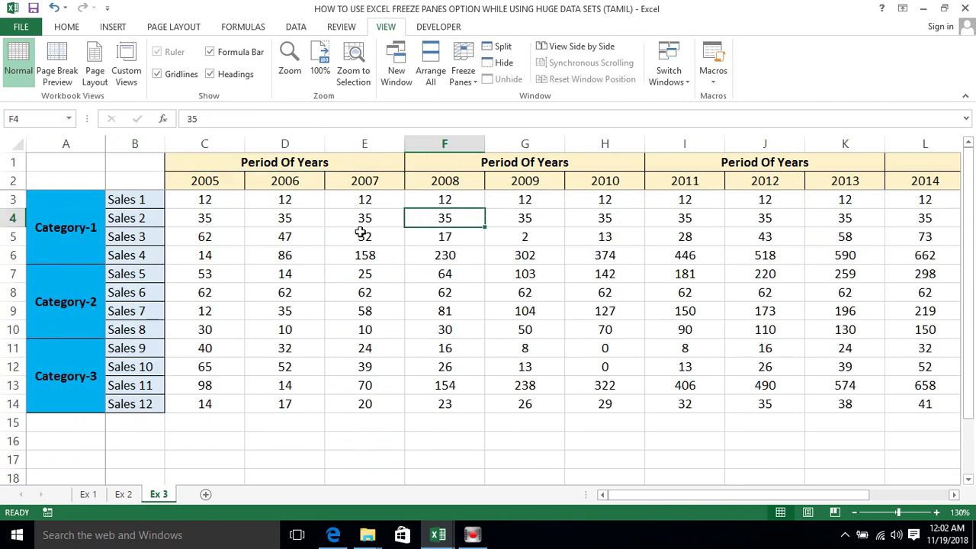
{"action": "key", "text": "Right"}
{"action": "key", "text": "Right"}
{"action": "key", "text": "Right"}
{"action": "key", "text": "Right"}
{"action": "key", "text": "Right"}
{"action": "key", "text": "Left"}
{"action": "key", "text": "Left"}
{"action": "key", "text": "Left"}
{"action": "key", "text": "Left"}
{"action": "key", "text": "Left"}
{"action": "key", "text": "Left"}
{"action": "key", "text": "Left"}
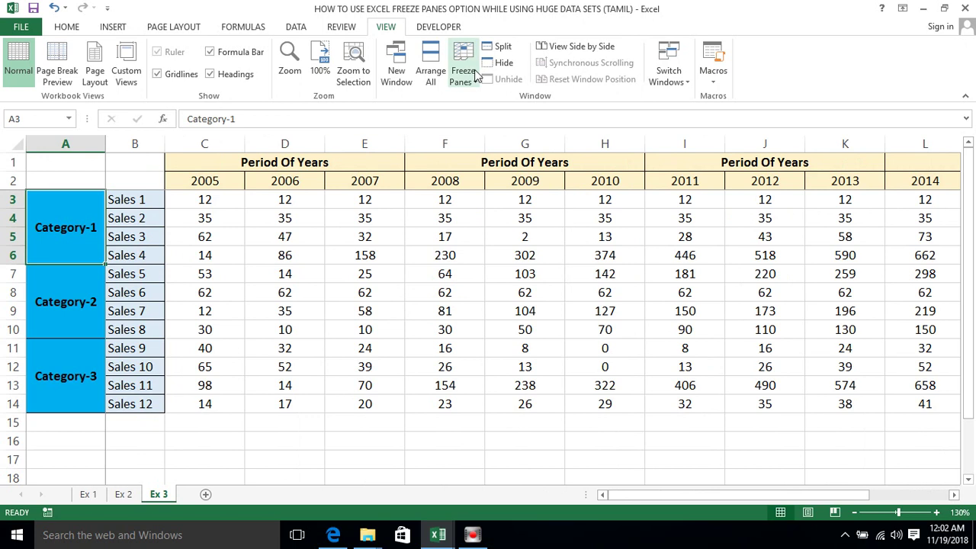
Unfreeze the sheet's rows and columns, then select cell C3
{"action": "left_click", "coordinate": [463, 72]}
{"action": "left_click", "coordinate": [496, 103]}
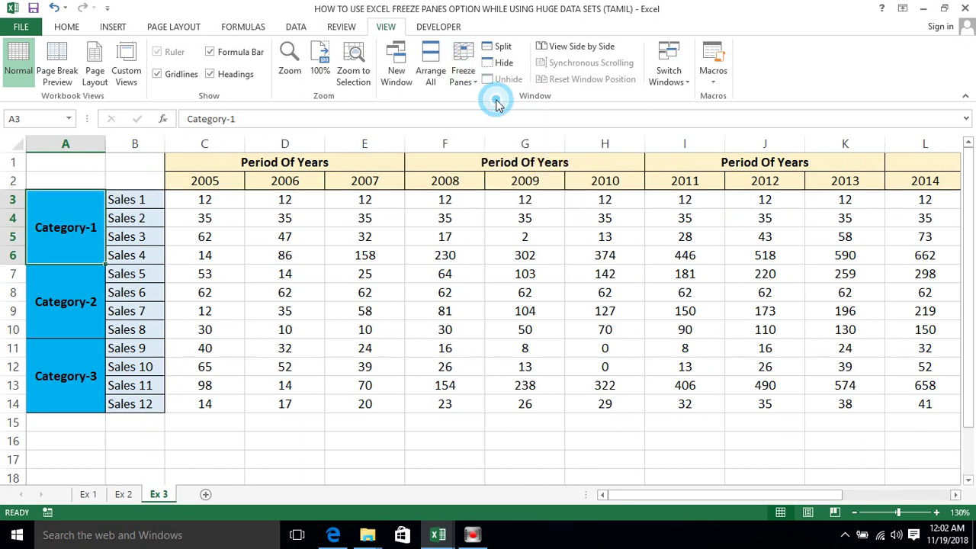
{"action": "left_click", "coordinate": [262, 198]}
{"action": "left_click", "coordinate": [197, 201]}
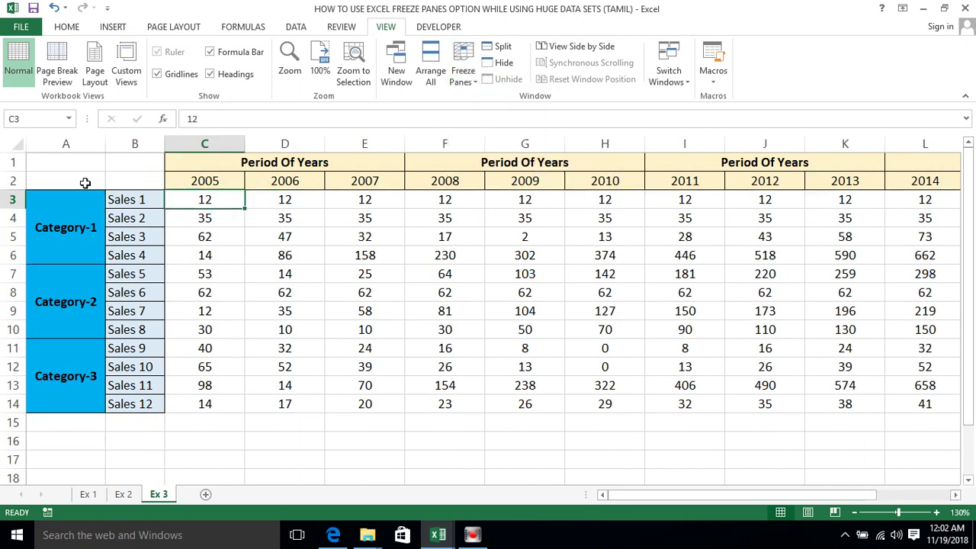
Select row 2, columns A and B, and the value block starting at C3
{"action": "left_click", "coordinate": [17, 181]}
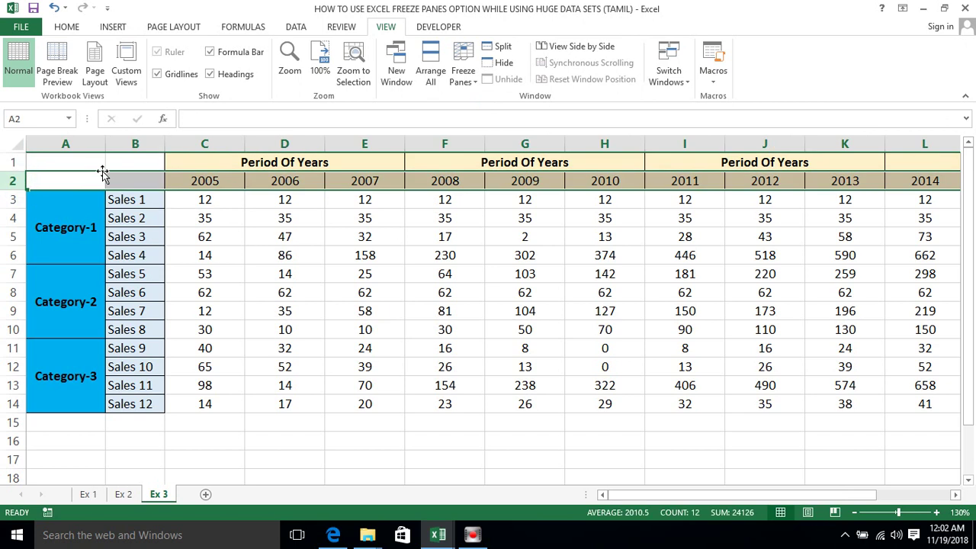
{"action": "left_click", "coordinate": [134, 144]}
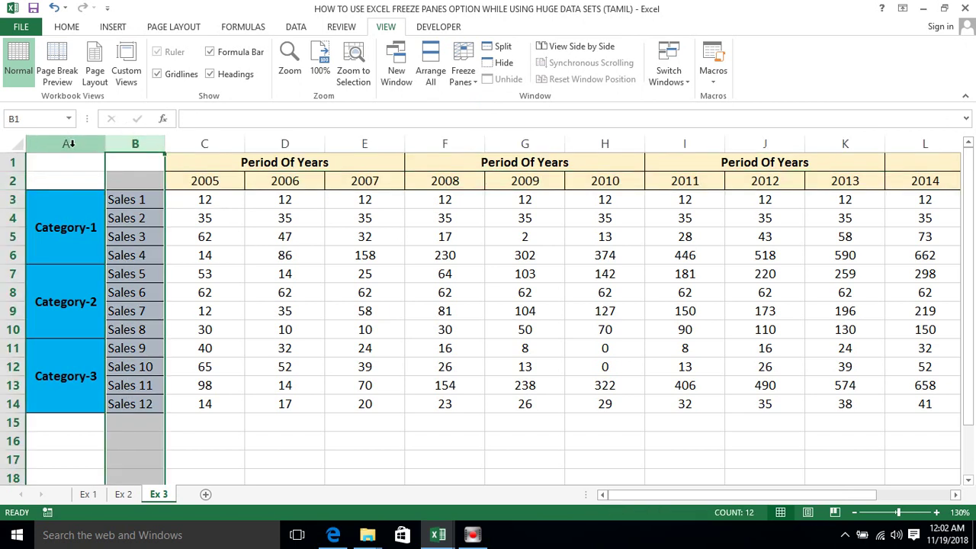
{"action": "left_click", "coordinate": [69, 143]}
{"action": "left_click", "coordinate": [135, 143]}
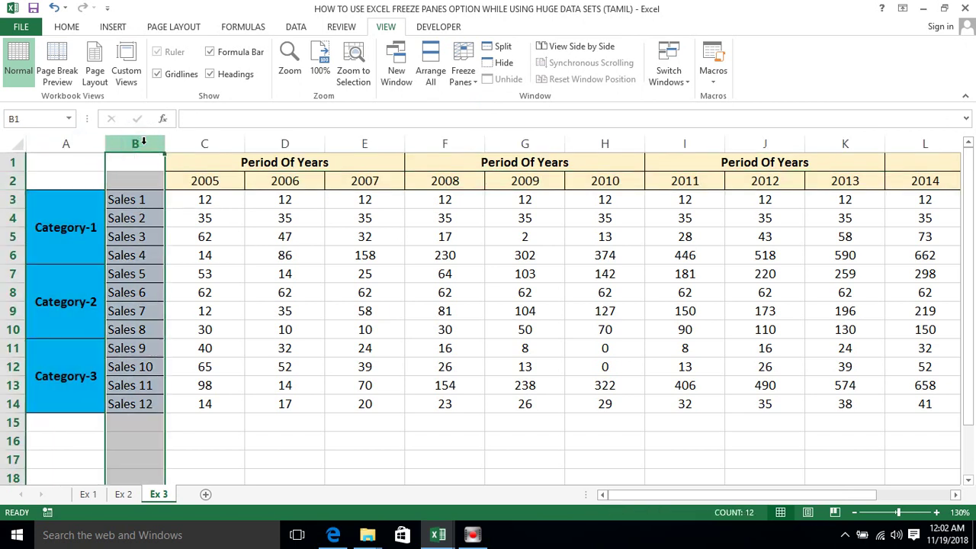
{"action": "left_click", "coordinate": [190, 201]}
{"action": "left_click_drag", "start_coordinate": [190, 201], "coordinate": [912, 404]}
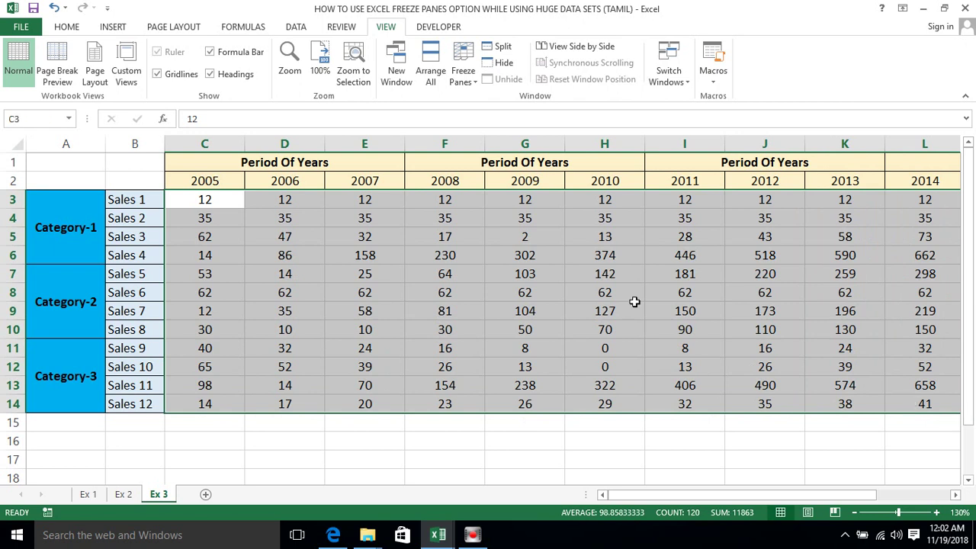
Settle on cell C3 as the freeze point after briefly editing it
{"action": "left_click", "coordinate": [188, 193]}
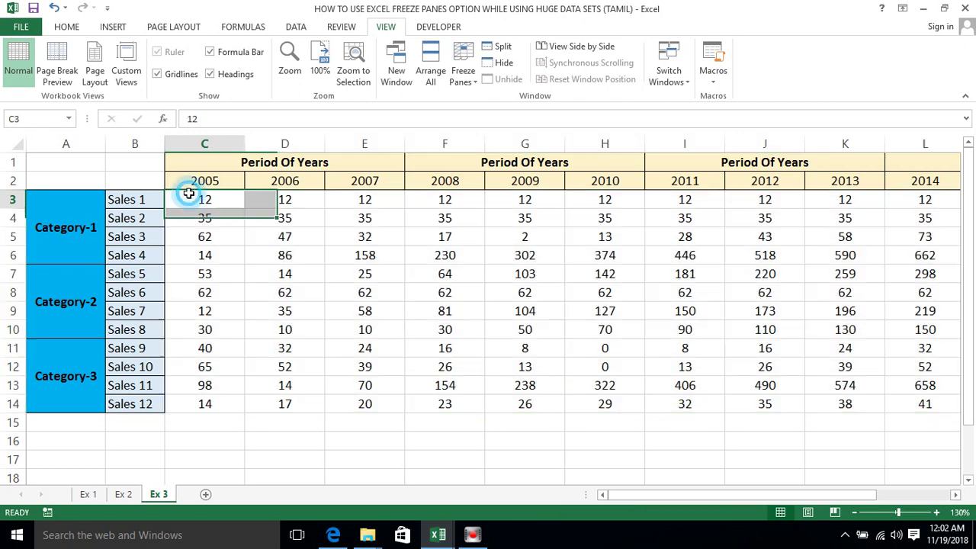
{"action": "double_click", "coordinate": [190, 195]}
{"action": "left_click", "coordinate": [185, 236]}
{"action": "left_click", "coordinate": [196, 197]}
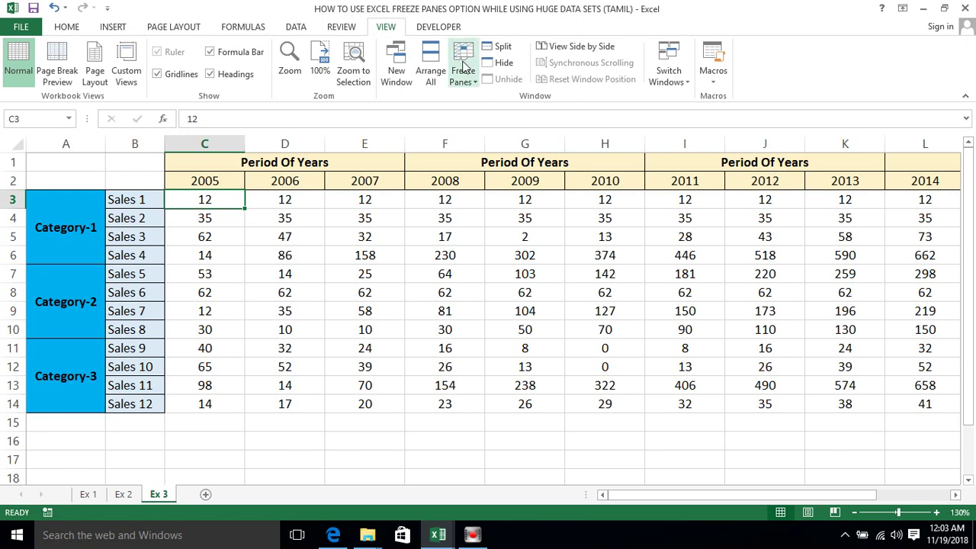
Apply Freeze Panes at C3, then click C5 and the 2006 heading in D2
{"action": "left_click", "coordinate": [463, 72]}
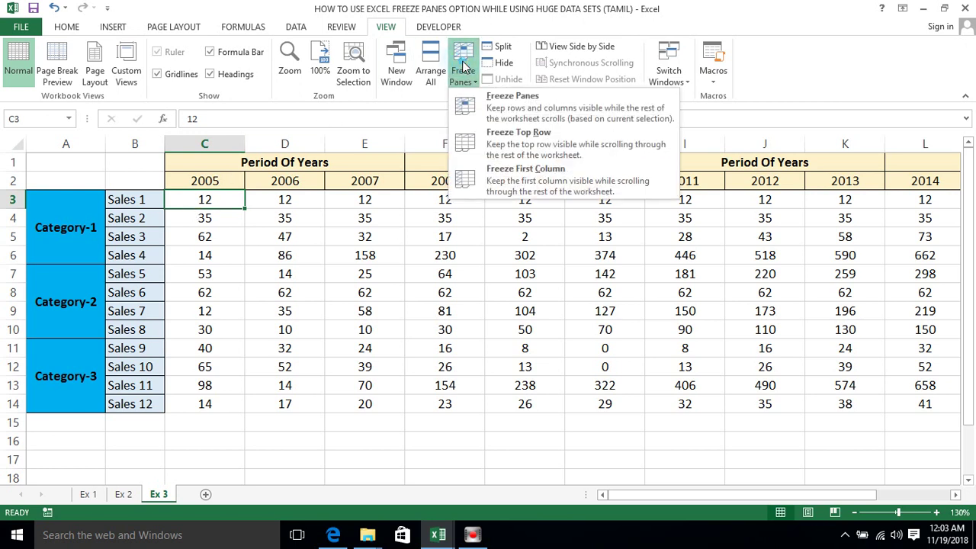
{"action": "left_click", "coordinate": [500, 105]}
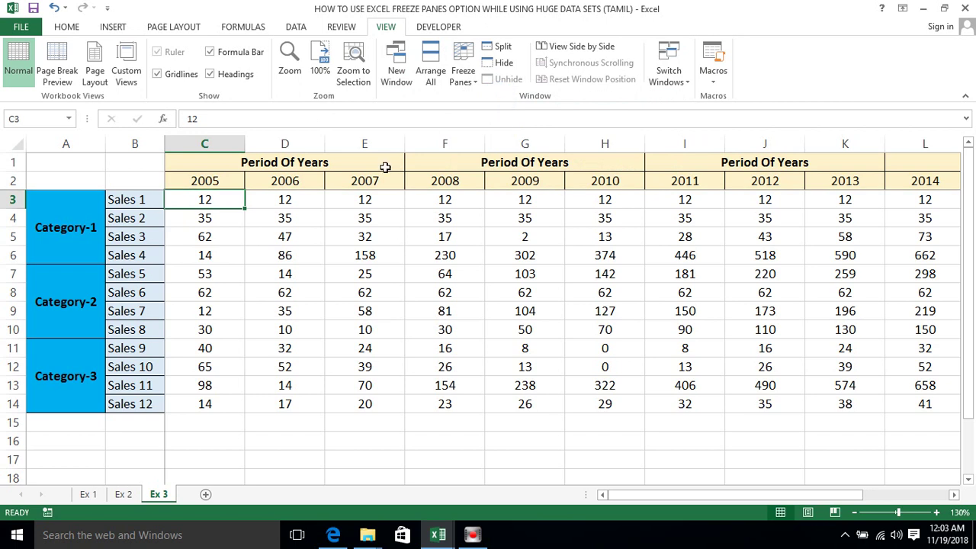
{"action": "left_click", "coordinate": [198, 230]}
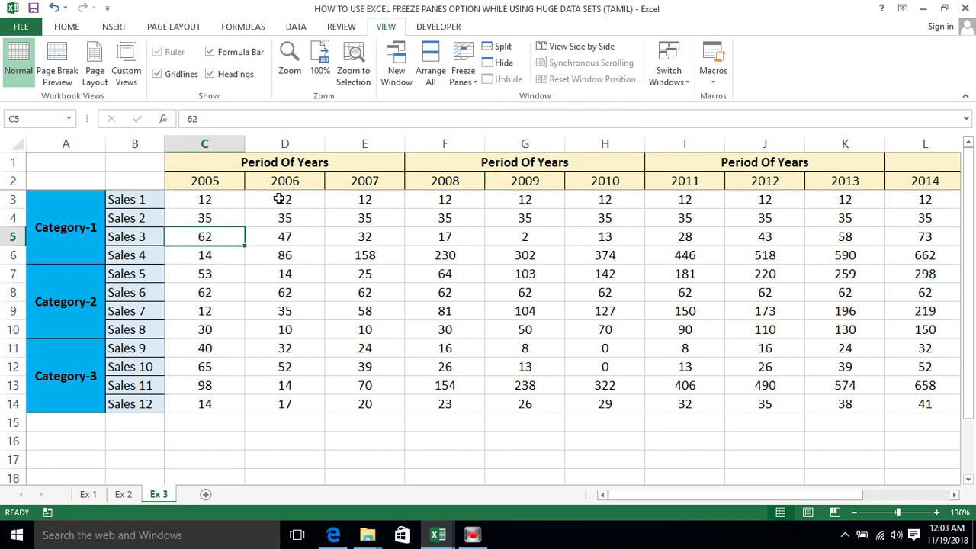
{"action": "left_click", "coordinate": [282, 184]}
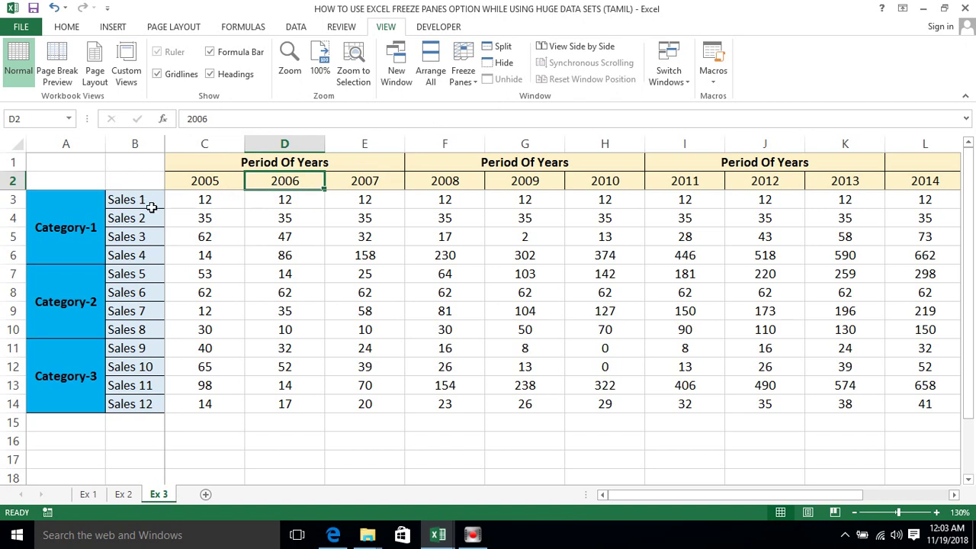
Move right along row 4 from C4 past the last year column and back
{"action": "left_click", "coordinate": [186, 225]}
{"action": "key", "text": "Right"}
{"action": "key", "text": "Right"}
{"action": "key", "text": "Right"}
{"action": "key", "text": "Right"}
{"action": "key", "text": "Right"}
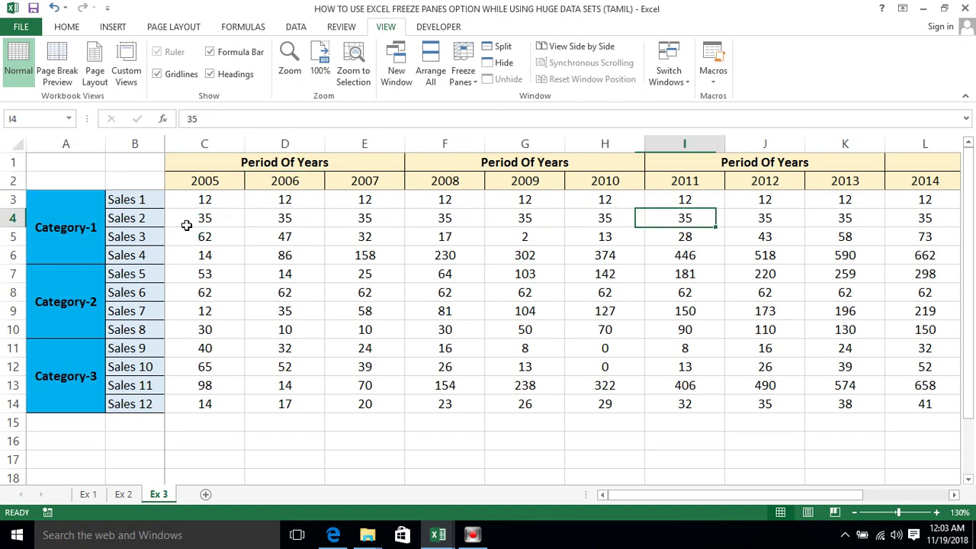
{"action": "key", "text": "Right"}
{"action": "key", "text": "Right"}
{"action": "key", "text": "Right"}
{"action": "key", "text": "Right"}
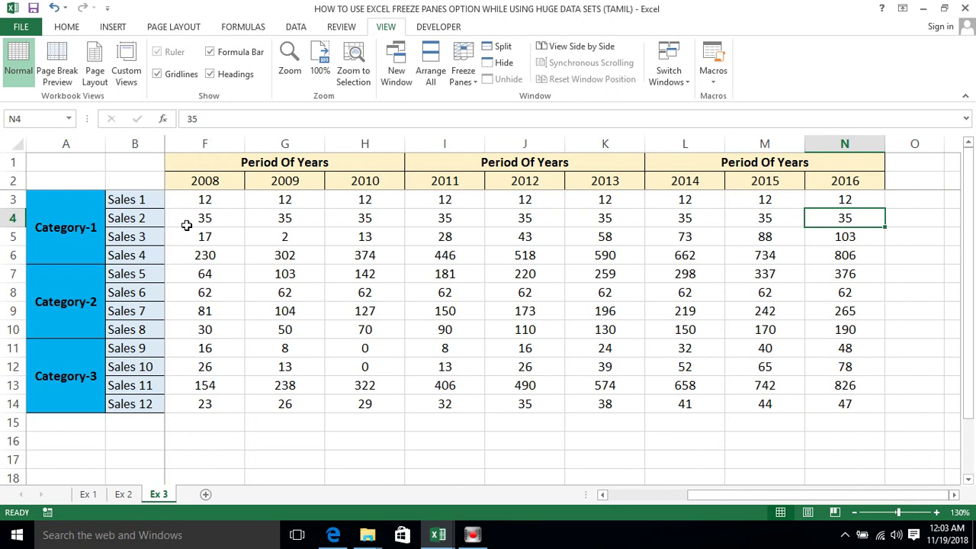
{"action": "key", "text": "Right"}
{"action": "key", "text": "Right"}
{"action": "key", "text": "Right"}
{"action": "key", "text": "Right"}
{"action": "key", "text": "Right"}
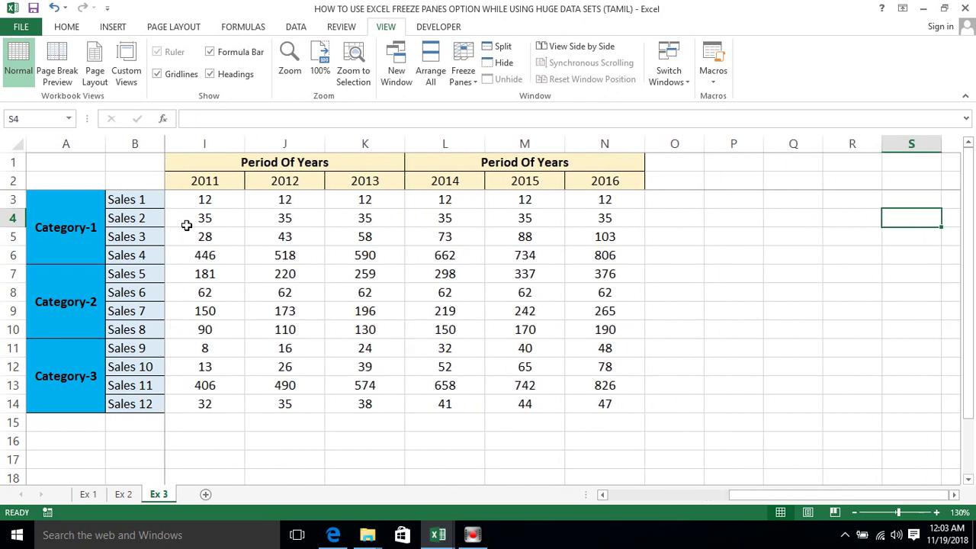
{"action": "key", "text": "Right"}
{"action": "key", "text": "Right"}
{"action": "key", "text": "Left"}
{"action": "key", "text": "Left"}
{"action": "key", "text": "Left"}
{"action": "key", "text": "Left"}
{"action": "key", "text": "Left"}
{"action": "key", "text": "Left"}
{"action": "key", "text": "Left"}
{"action": "key", "text": "Right"}
{"action": "key", "text": "Right"}
Move down past the data rows and back up to the heading row
{"action": "key", "text": "Down"}
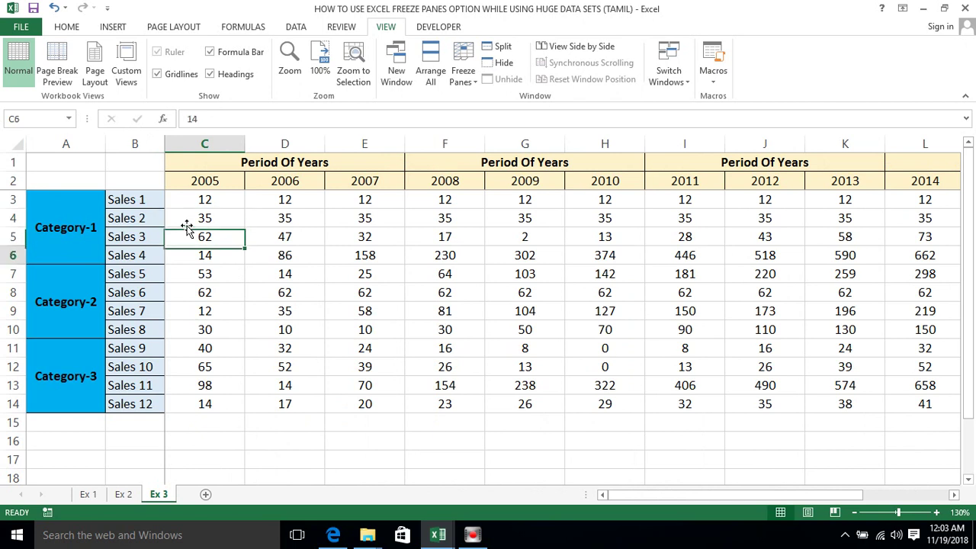
{"action": "key", "text": "Down"}
{"action": "key", "text": "Down"}
{"action": "key", "text": "Down"}
{"action": "key", "text": "Down"}
{"action": "key", "text": "Down"}
{"action": "key", "text": "Down"}
{"action": "key", "text": "Down"}
{"action": "key", "text": "Down"}
{"action": "key", "text": "Down"}
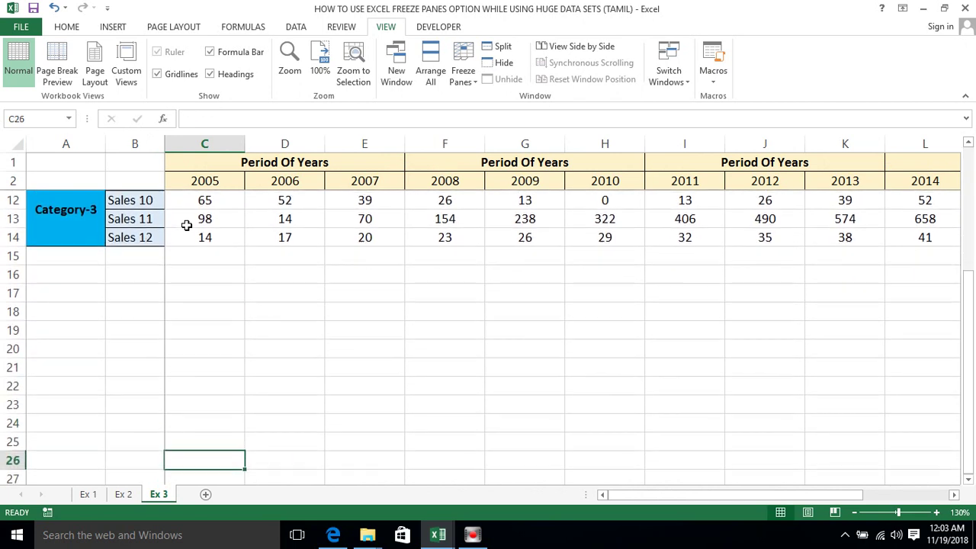
{"action": "key", "text": "Down"}
{"action": "key", "text": "Down"}
{"action": "key", "text": "Up"}
{"action": "key", "text": "Up"}
{"action": "key", "text": "Up"}
{"action": "key", "text": "Up"}
{"action": "key", "text": "Up"}
{"action": "key", "text": "Up"}
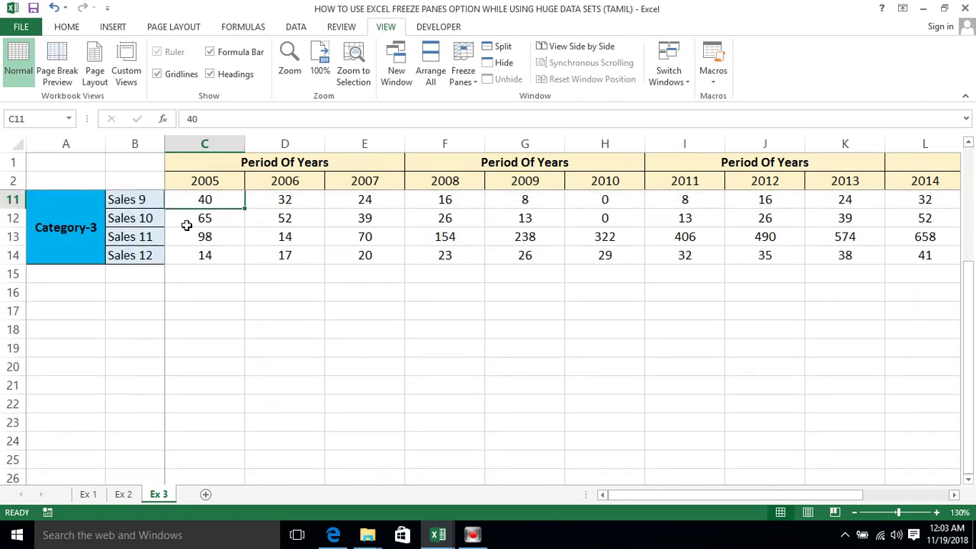
{"action": "key", "text": "Down"}
{"action": "key", "text": "Down"}
{"action": "key", "text": "Down"}
{"action": "key", "text": "Down"}
{"action": "key", "text": "Down"}
{"action": "key", "text": "Down"}
{"action": "key", "text": "Down"}
{"action": "key", "text": "Down"}
{"action": "key", "text": "Up"}
{"action": "key", "text": "Up"}
{"action": "key", "text": "ctrl+Up"}
{"action": "key", "text": "Up"}
{"action": "key", "text": "Up"}
{"action": "key", "text": "Up"}
{"action": "key", "text": "Up"}
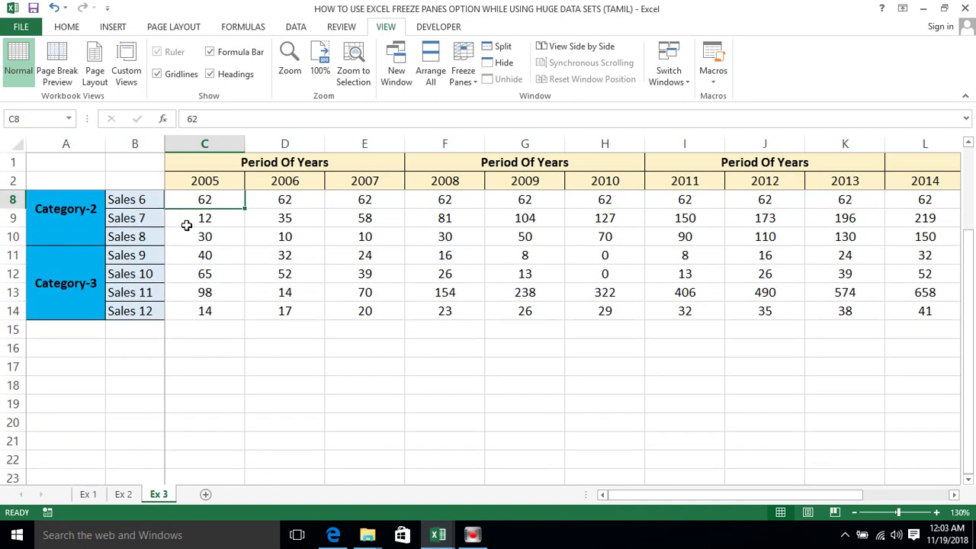
{"action": "key", "text": "Up"}
{"action": "key", "text": "Up"}
{"action": "key", "text": "Up"}
{"action": "key", "text": "Down"}
{"action": "key", "text": "Down"}
{"action": "key", "text": "Up"}
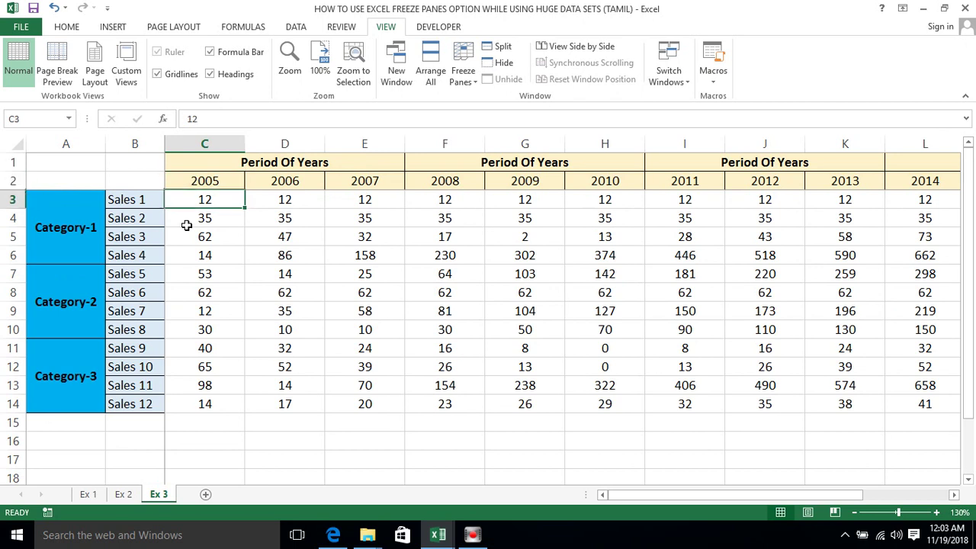
Select cell C6 and step right through the year columns with the Right arrow
{"action": "left_click", "coordinate": [186, 226]}
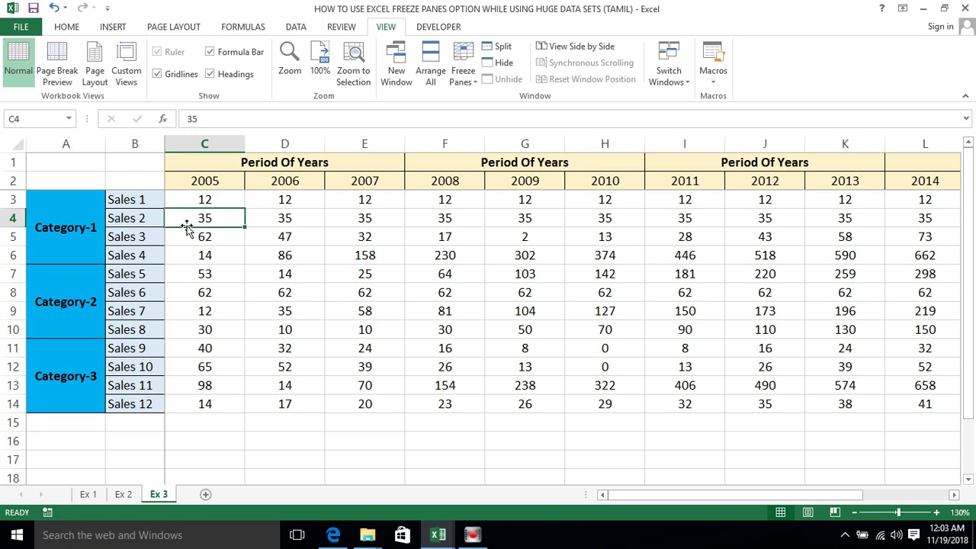
{"action": "left_click", "coordinate": [197, 184]}
{"action": "left_click", "coordinate": [205, 255]}
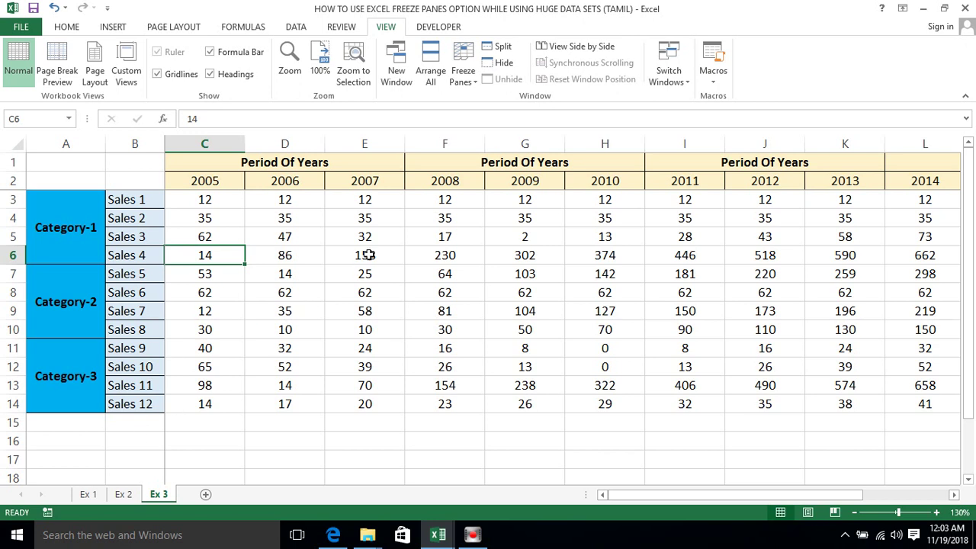
{"action": "key", "text": "Right"}
{"action": "key", "text": "Right"}
{"action": "key", "text": "Right"}
{"action": "key", "text": "Right"}
{"action": "key", "text": "Right"}
{"action": "key", "text": "Right"}
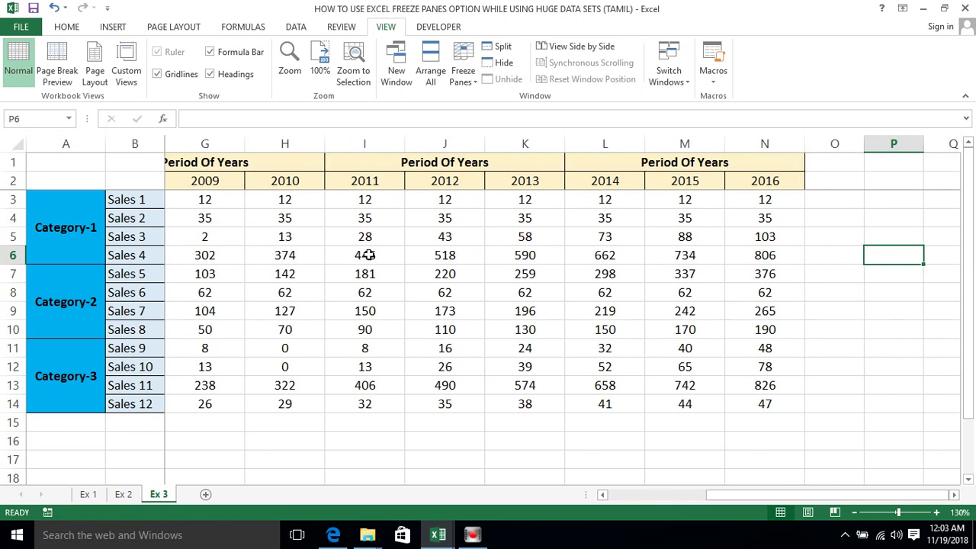